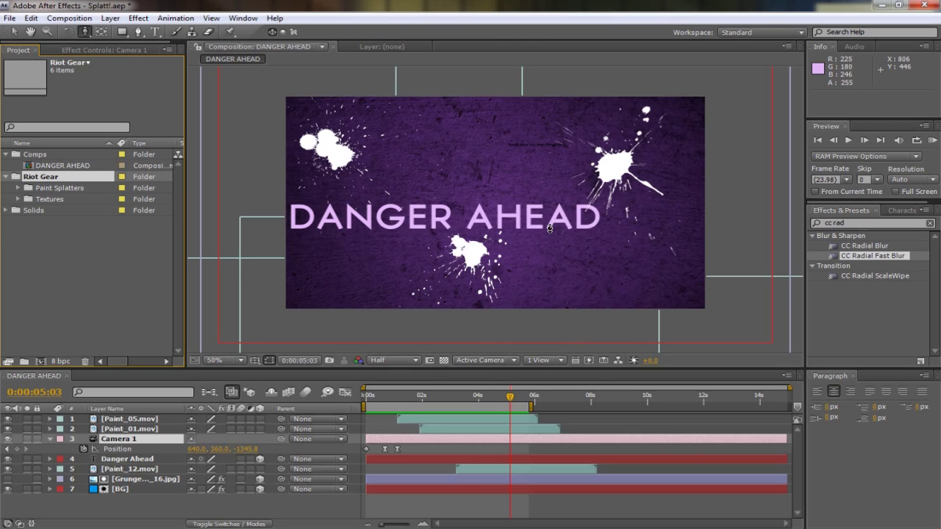
# Step: Preview the finished composition, stopping around 3:00 where the paint splatters appear
pyautogui.click(473, 398)
pyautogui.press('KP_0')
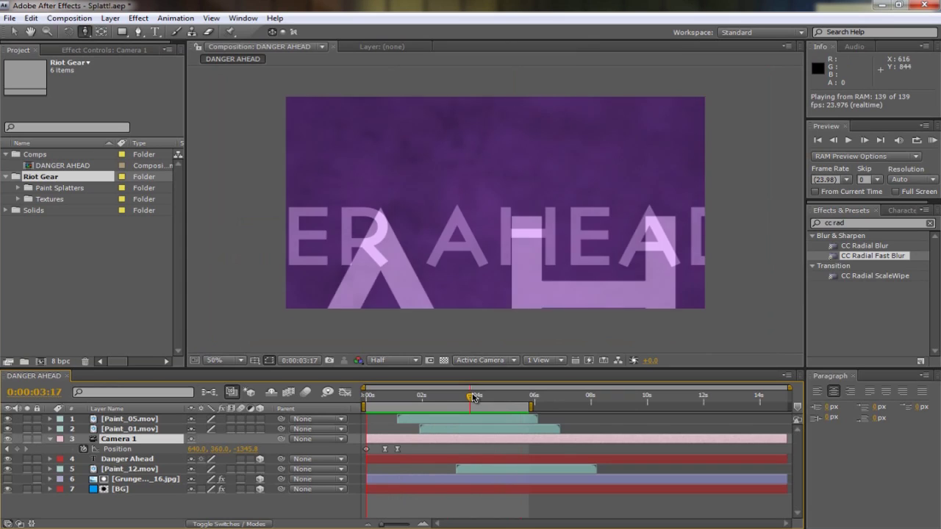
pyautogui.press('space')
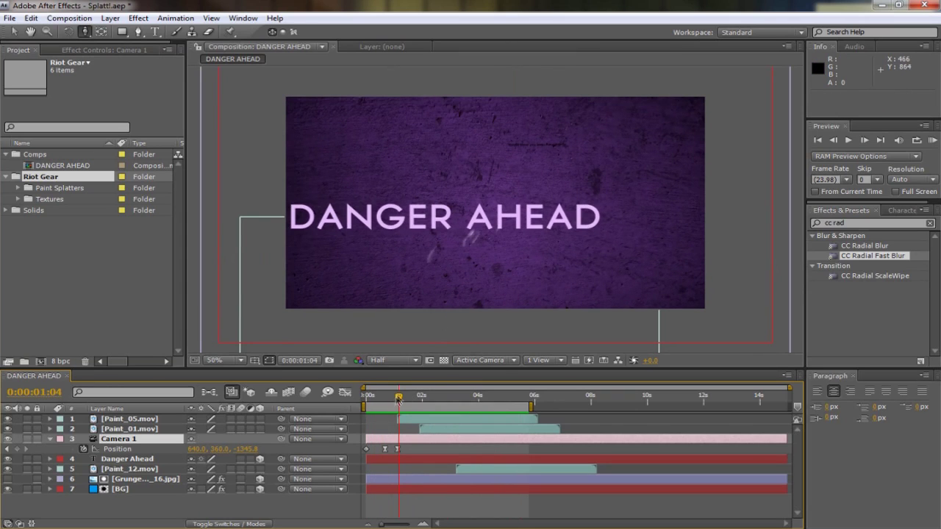
pyautogui.moveTo(397, 398); pyautogui.dragTo(450, 396)
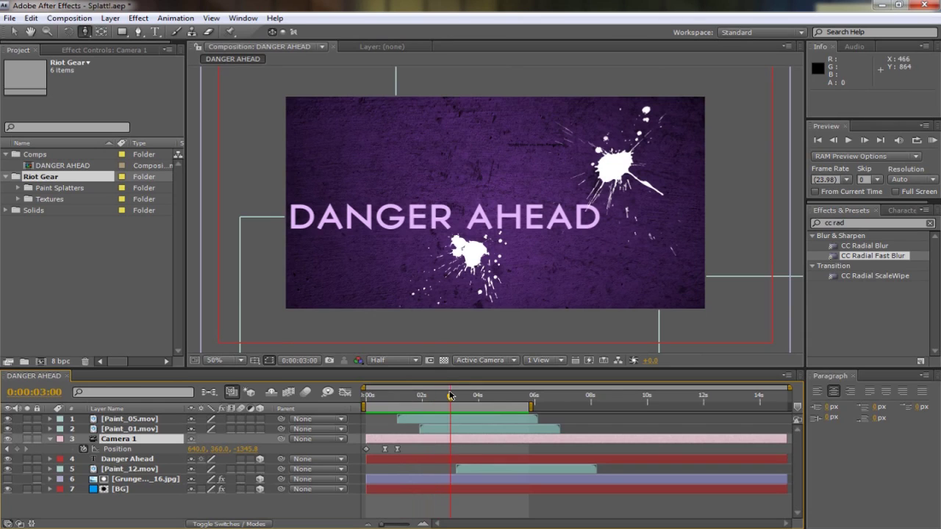
# Step: Create a 1280×720, 23.976 fps, 10-second composition named 'tutorial'
pyautogui.click(91, 19)
pyautogui.click(99, 31)
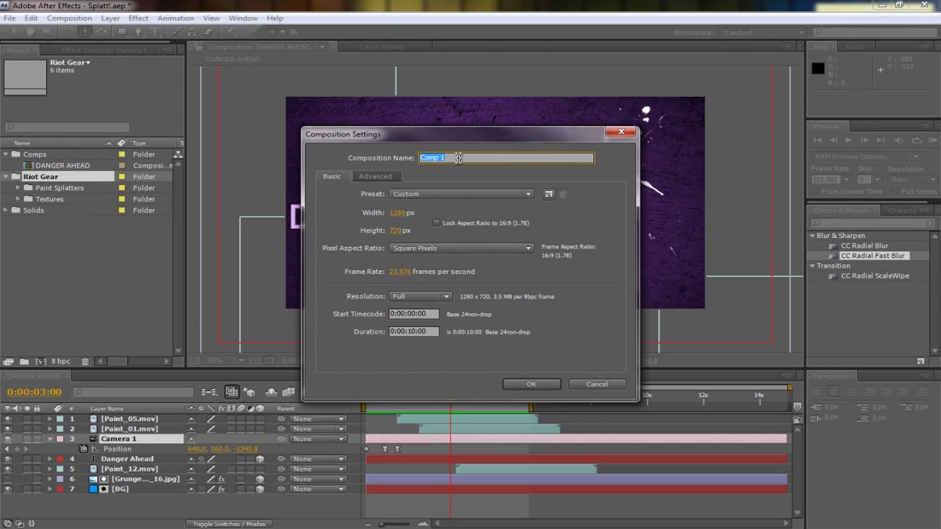
pyautogui.write('tutorial')
pyautogui.click(531, 384)
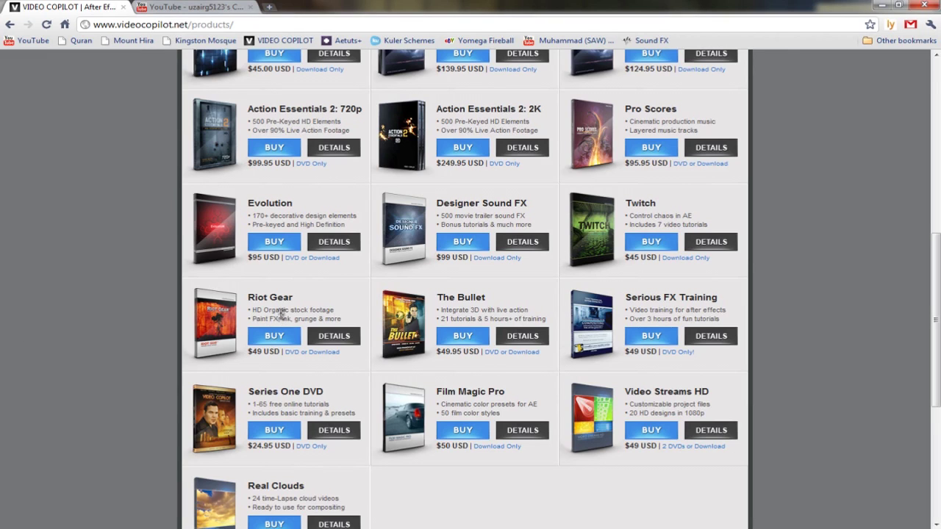
# Step: Read the Riot Gear pack description on the Video Copilot products page, then minimise Chrome
pyautogui.moveTo(279, 312); pyautogui.dragTo(334, 312)
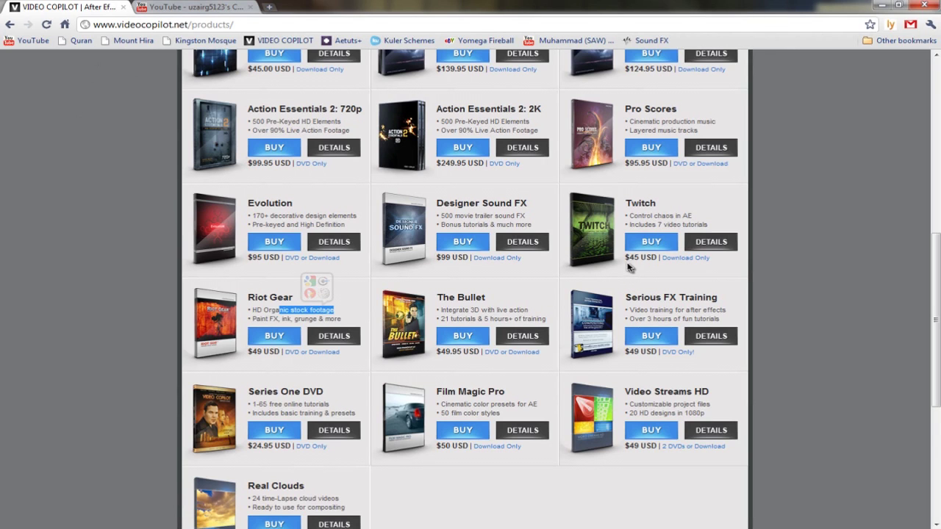
pyautogui.click(860, 226)
pyautogui.scroll(2, 851, 226)
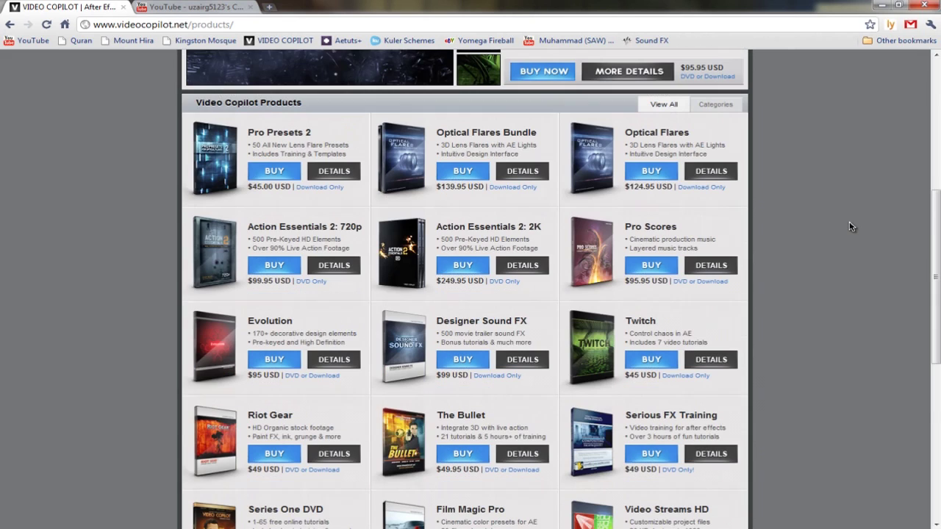
pyautogui.scroll(3, 347, 399)
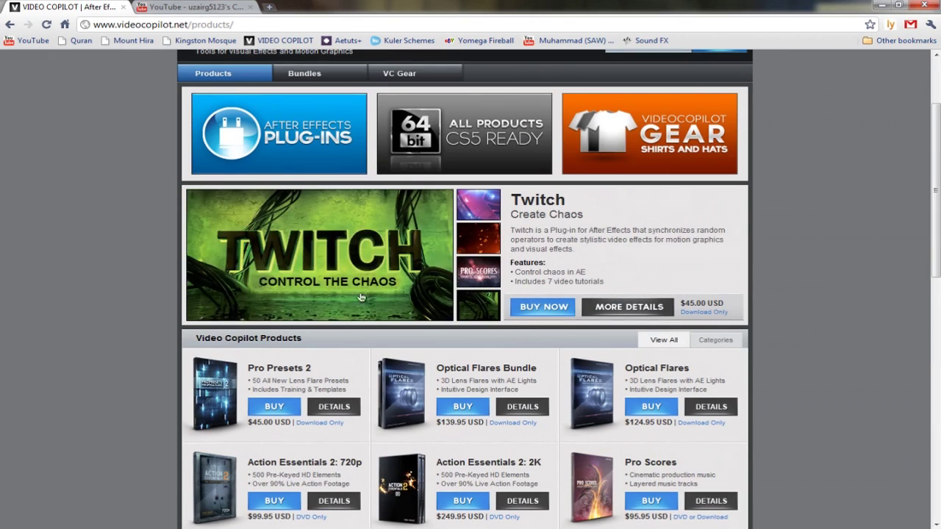
pyautogui.scroll(2, 651, 228)
pyautogui.scroll(-3, 589, 274)
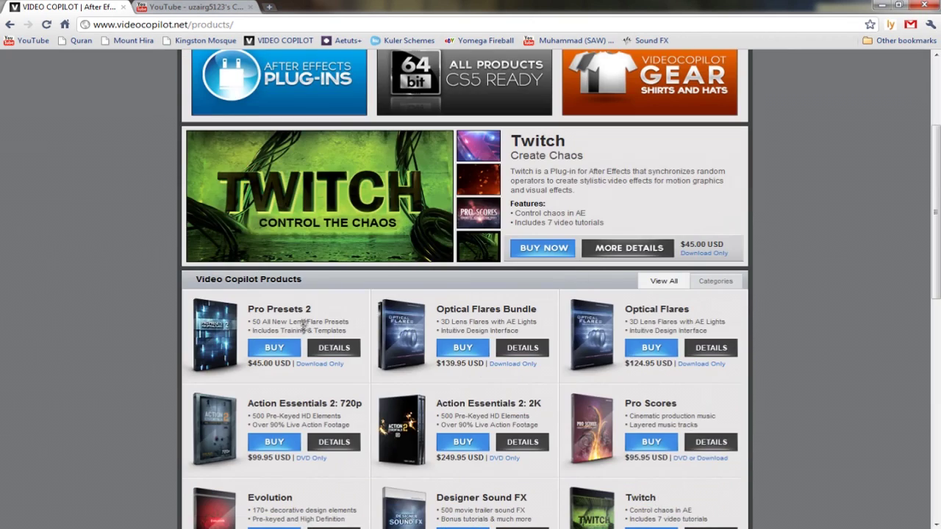
pyautogui.scroll(-2, 201, 344)
pyautogui.scroll(-3, 739, 255)
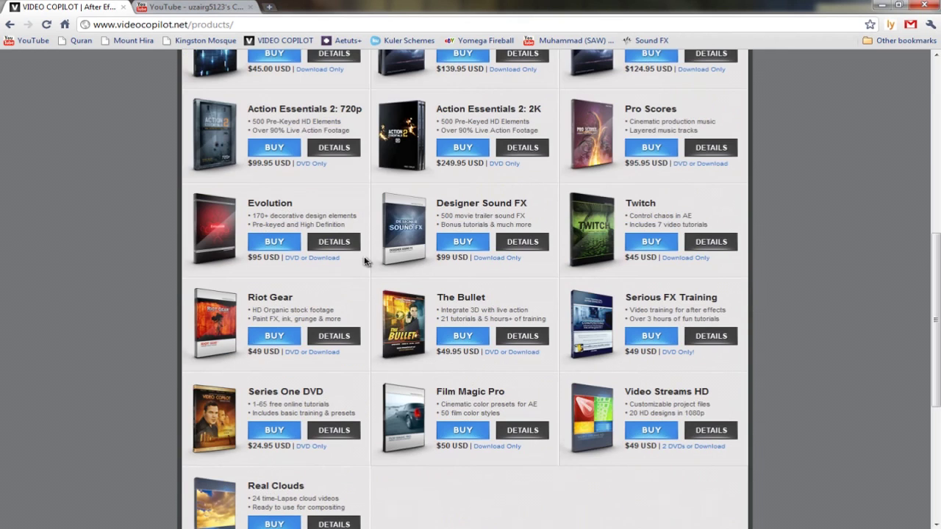
pyautogui.click(878, 5)
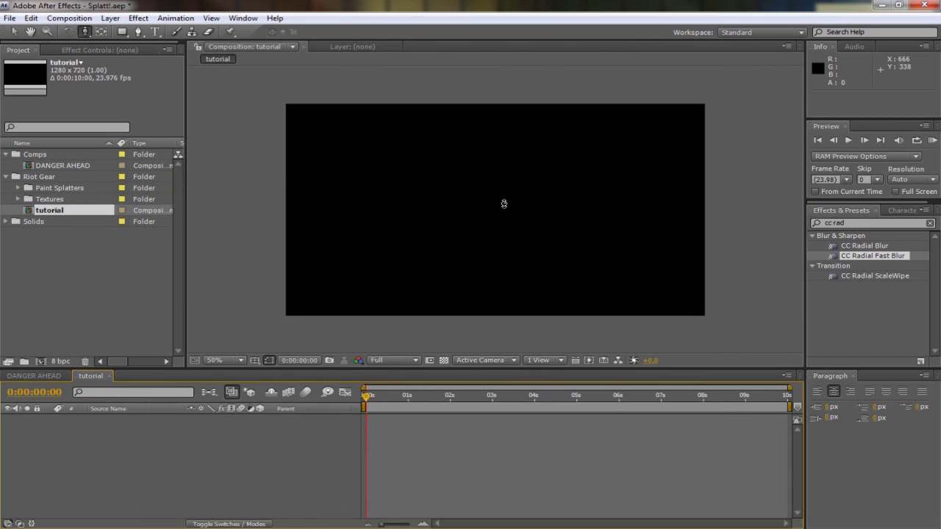
# Step: Drop Grunge_gray_16.jpg from the Textures folder into the comp, nudge it, and zoom to 25%
pyautogui.click(18, 200)
pyautogui.moveTo(51, 212); pyautogui.dragTo(506, 215)
pyautogui.press(',')
pyautogui.press(',')
pyautogui.press(',')
pyautogui.press(',')
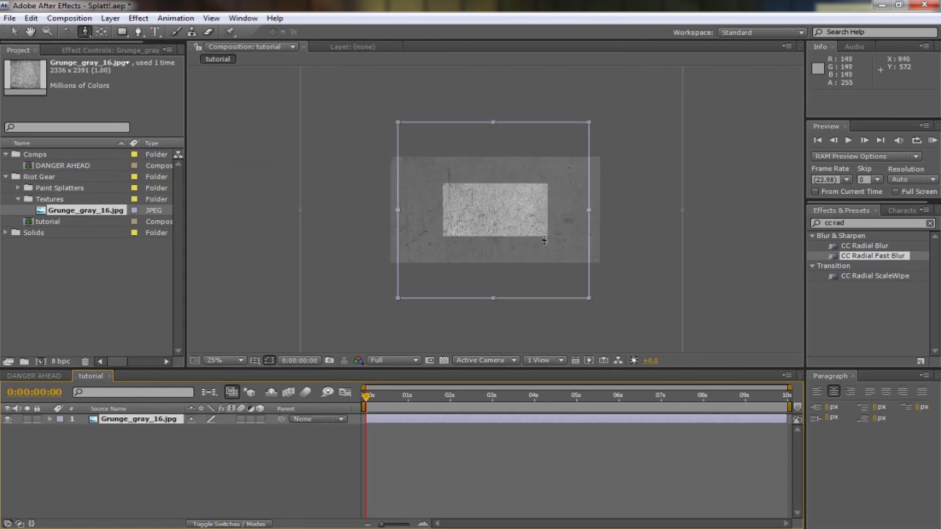
pyautogui.press('v')
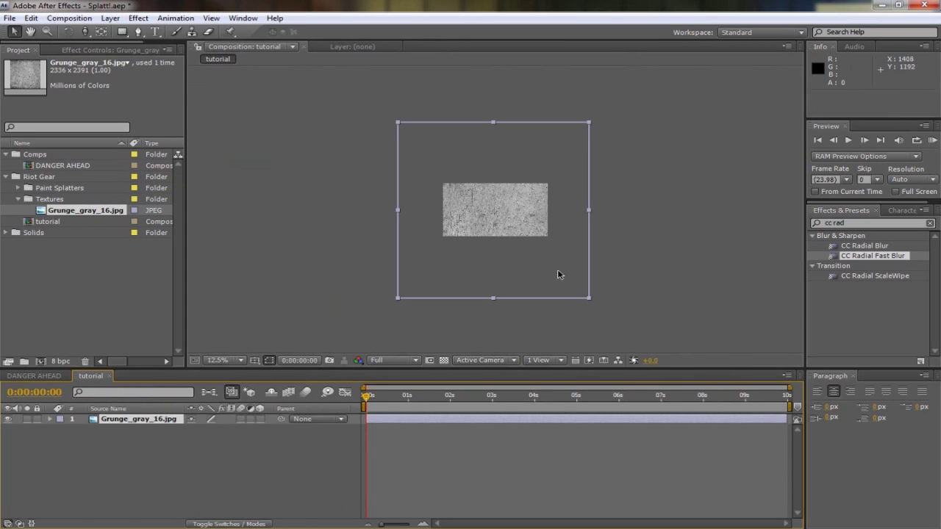
pyautogui.moveTo(559, 272)
pyautogui.mouseDown()
pyautogui.moveTo(563, 254)
pyautogui.moveTo(564, 273)
pyautogui.mouseUp()
pyautogui.press('.')
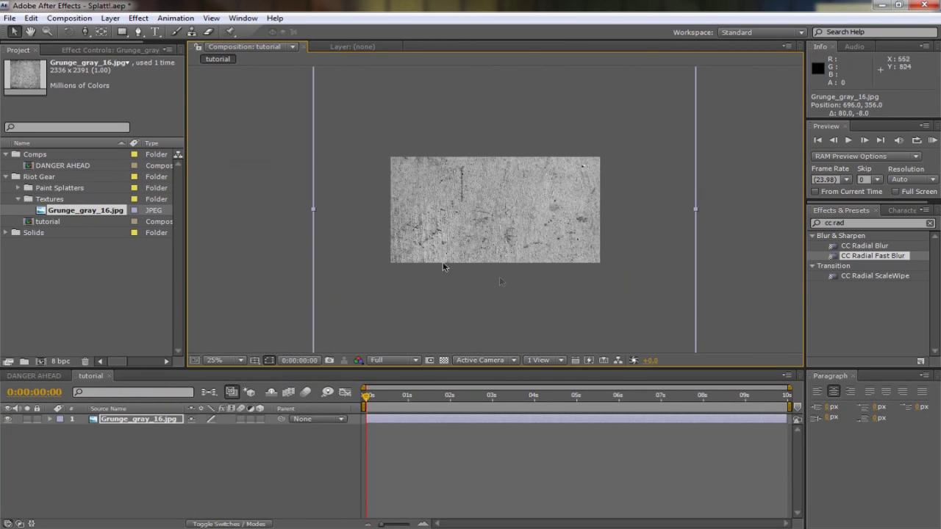
# Step: Create a new solid layer named BG
pyautogui.click(110, 19)
pyautogui.moveTo(118, 29)
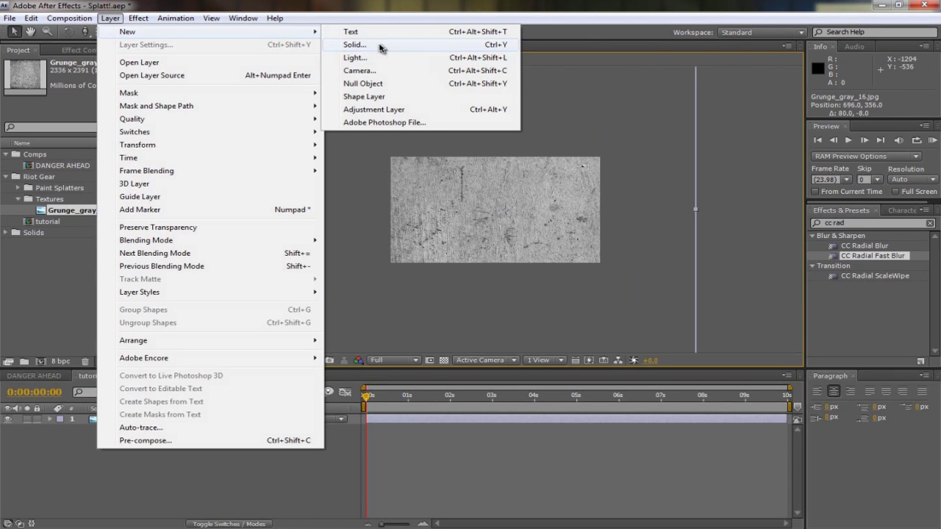
pyautogui.click(382, 45)
pyautogui.write('BG')
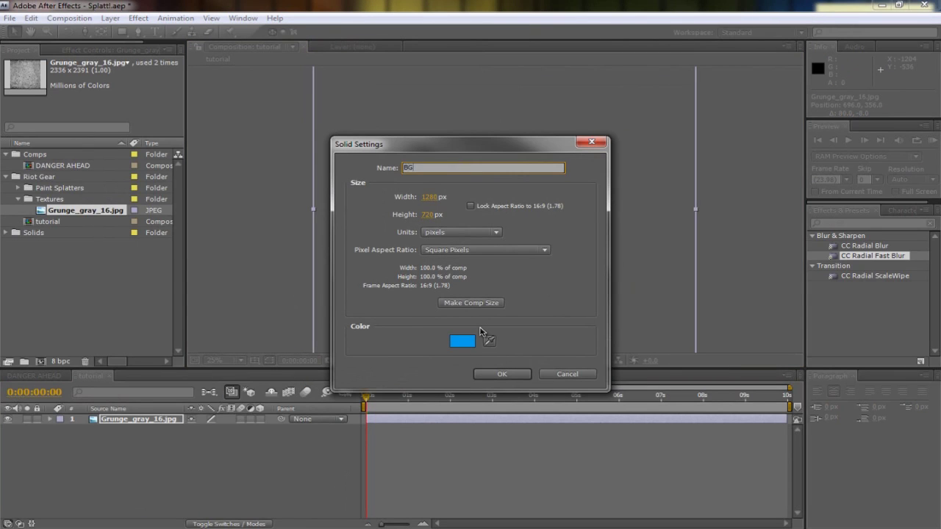
pyautogui.press('Return')
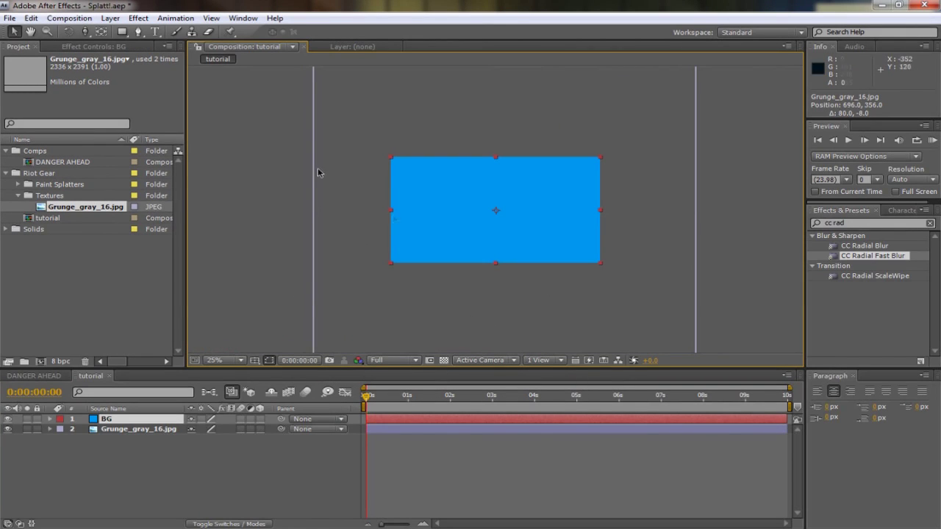
# Step: Apply a Ramp to BG with a purple start colour and black end colour
pyautogui.click(138, 19)
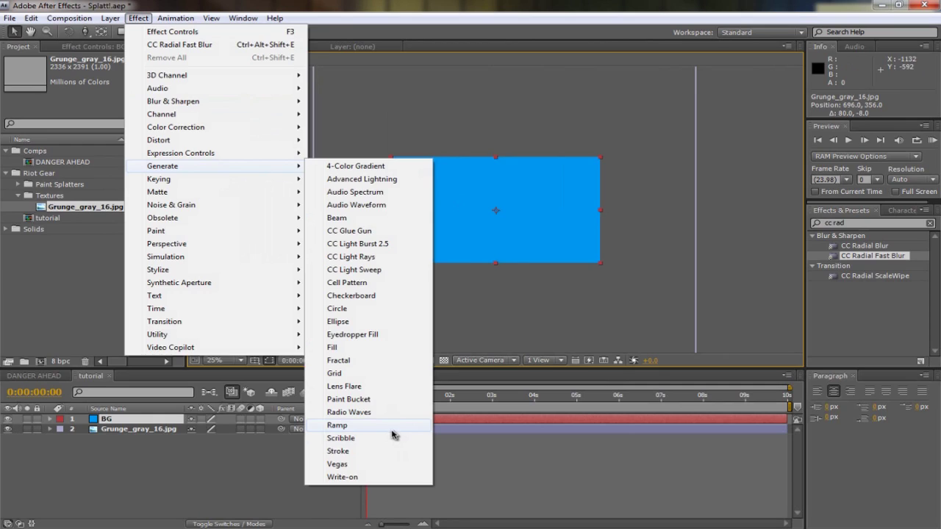
pyautogui.click(393, 421)
pyautogui.click(90, 99)
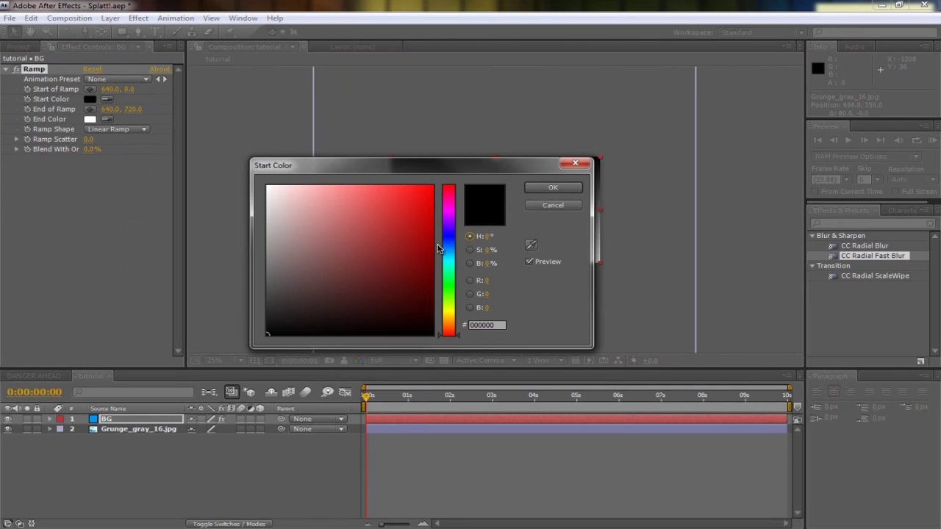
pyautogui.moveTo(445, 252)
pyautogui.mouseDown()
pyautogui.moveTo(445, 229)
pyautogui.moveTo(369, 175)
pyautogui.moveTo(384, 163)
pyautogui.mouseUp()
pyautogui.moveTo(458, 226); pyautogui.dragTo(457, 222)
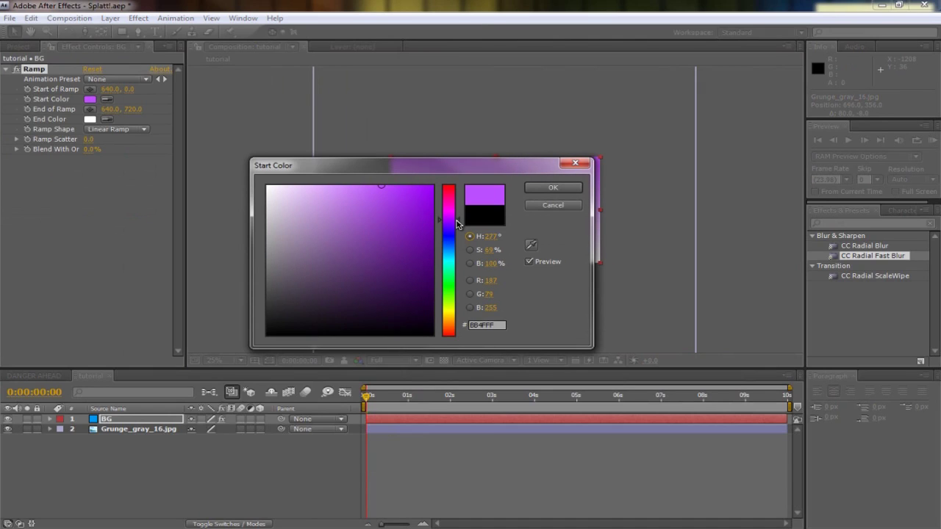
pyautogui.moveTo(381, 167); pyautogui.dragTo(371, 166)
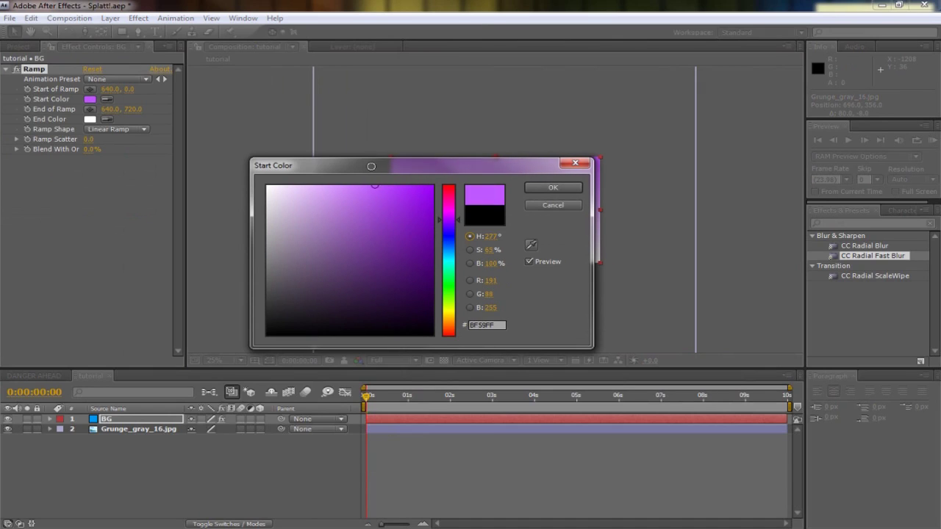
pyautogui.click(553, 188)
pyautogui.click(94, 121)
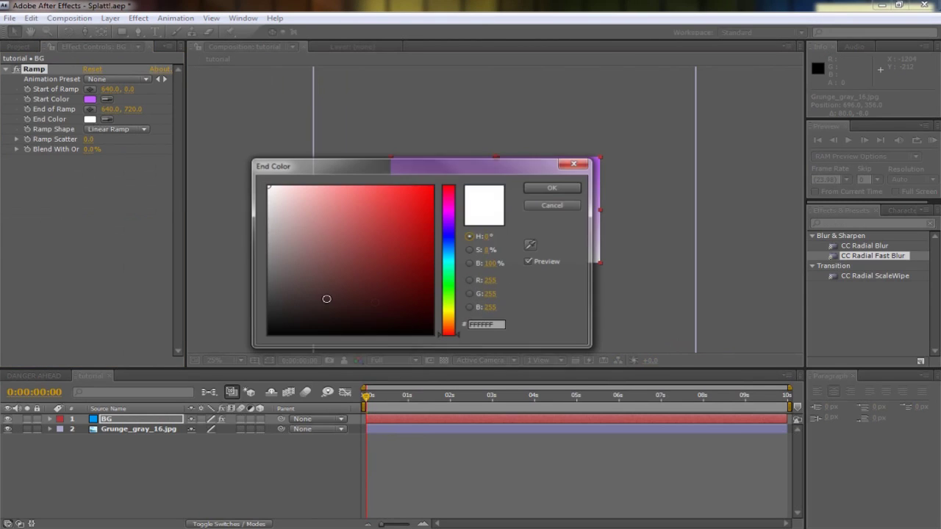
pyautogui.moveTo(325, 298); pyautogui.dragTo(615, 398)
pyautogui.press('Return')
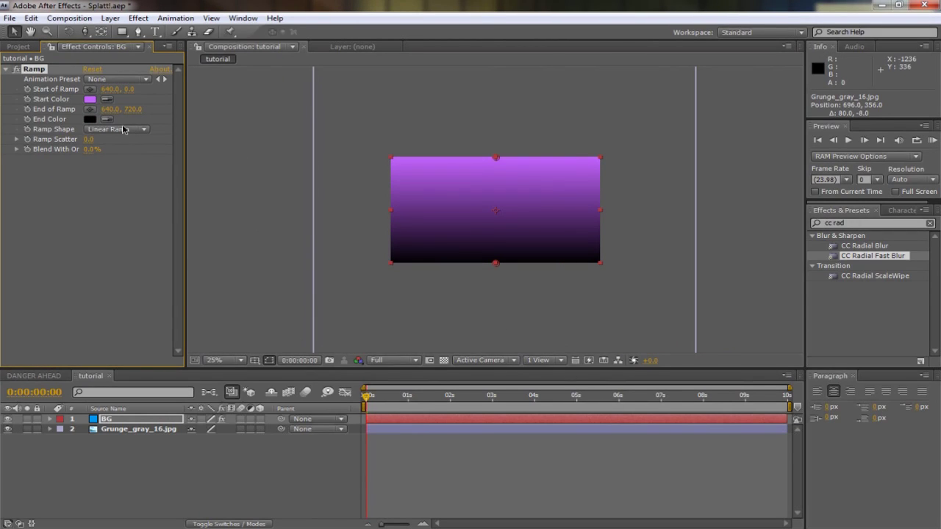
# Step: Make the ramp radial, centre it in the frame, and move BG below the grunge layer
pyautogui.click(122, 131)
pyautogui.click(132, 145)
pyautogui.moveTo(496, 157); pyautogui.dragTo(501, 209)
pyautogui.moveTo(496, 262); pyautogui.dragTo(511, 351)
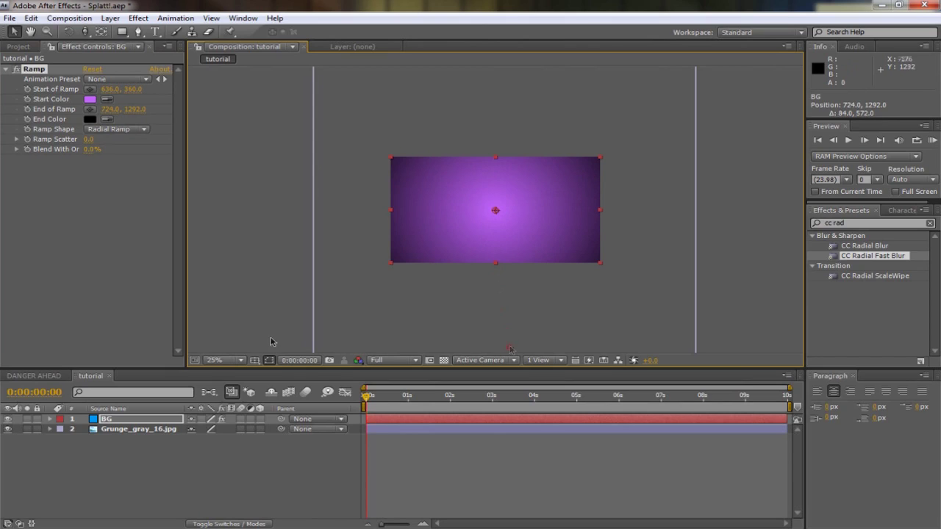
pyautogui.moveTo(175, 421); pyautogui.dragTo(168, 439)
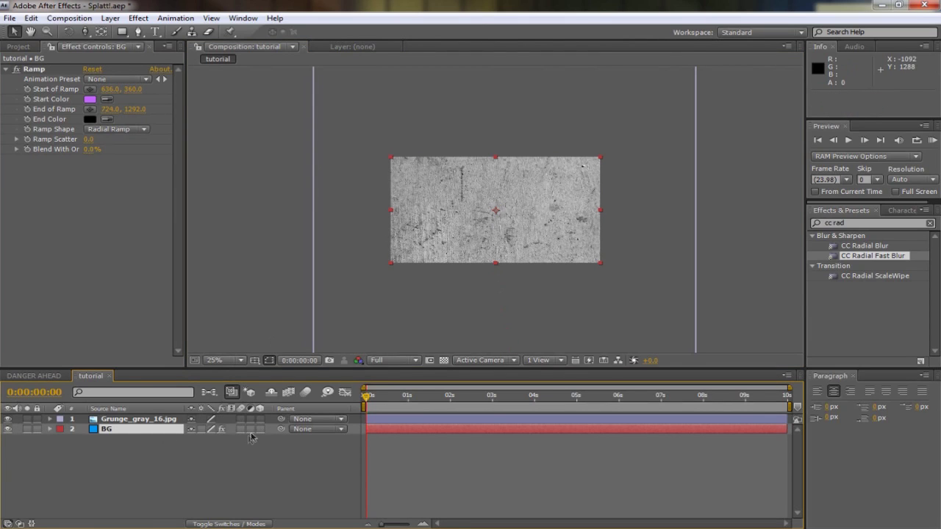
# Step: Set BG's track matte to Luma Matte from the grunge layer and zoom to 50%
pyautogui.press('F4')
pyautogui.press('F4')
pyautogui.click(230, 524)
pyautogui.click(250, 430)
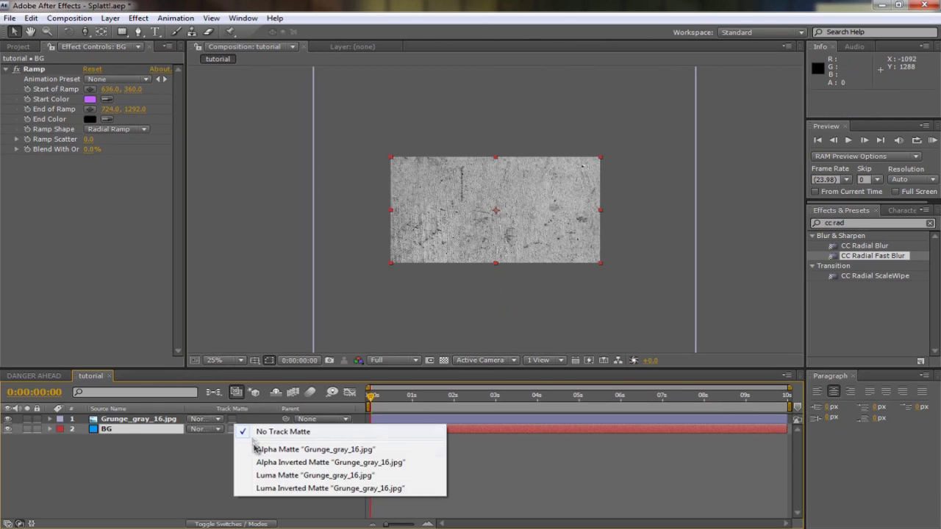
pyautogui.click(257, 447)
pyautogui.click(250, 431)
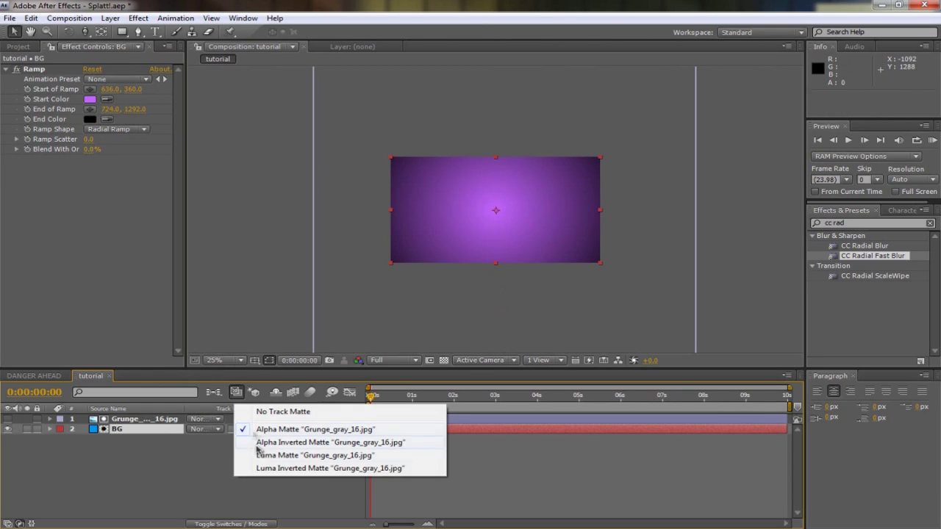
pyautogui.click(256, 456)
pyautogui.press('.')
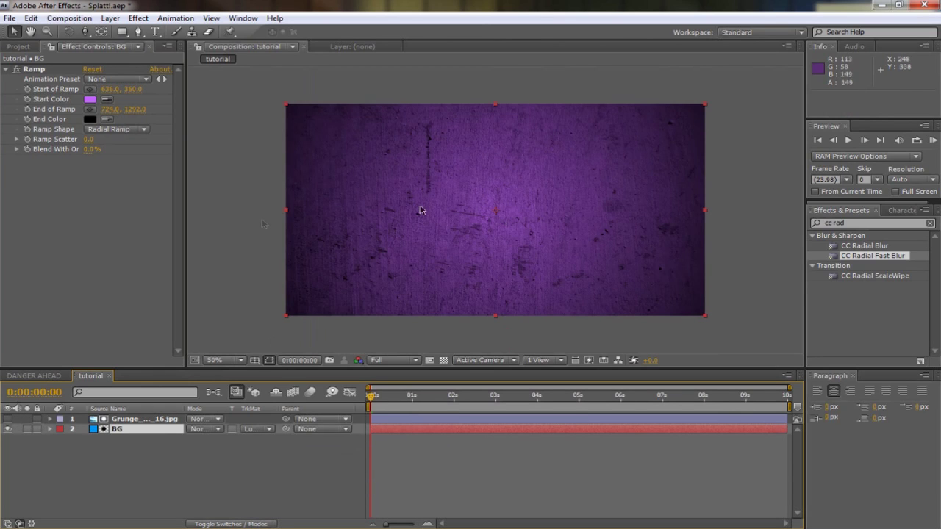
# Step: Compare with the finished DANGER AHEAD comp, then select the grunge texture layer
pyautogui.click(44, 377)
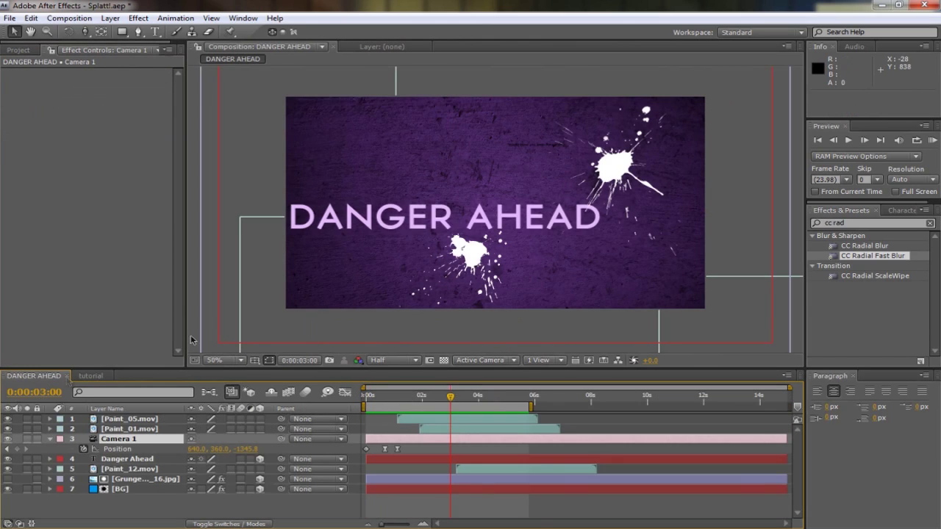
pyautogui.click(93, 376)
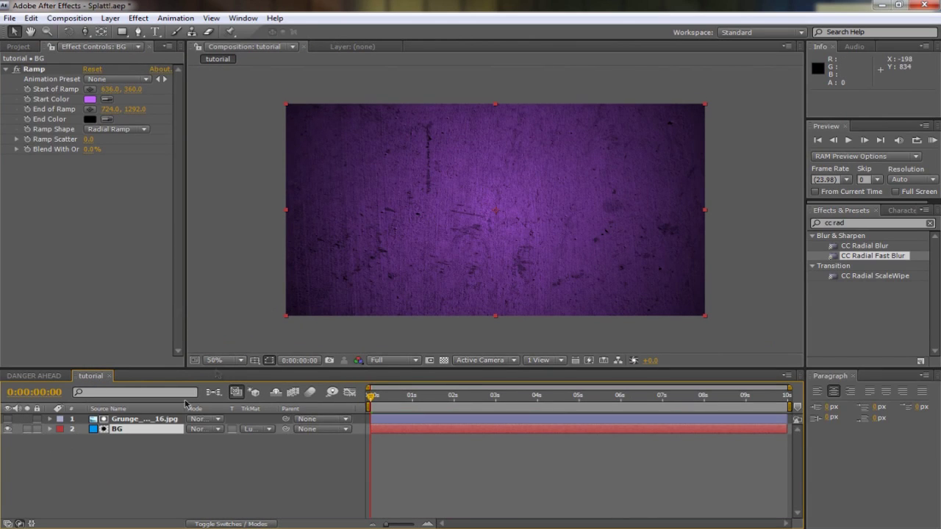
pyautogui.click(159, 420)
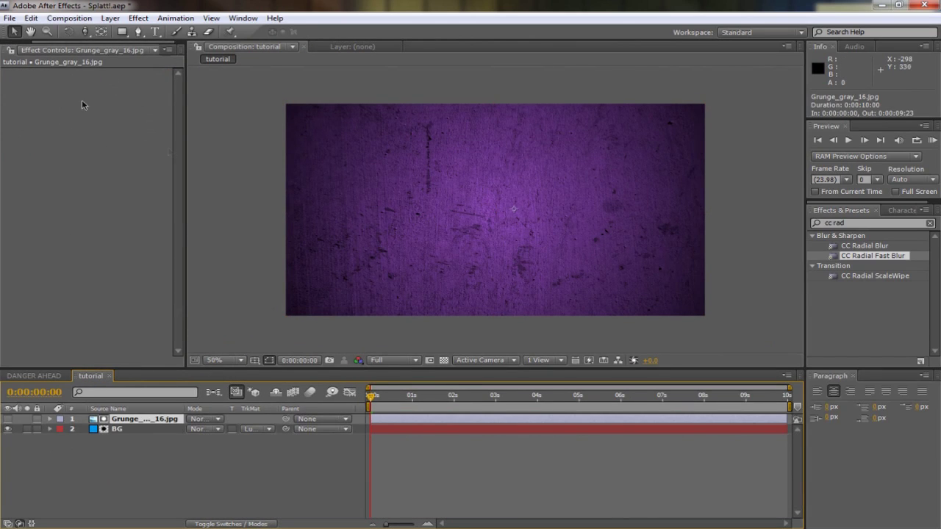
pyautogui.click(132, 18)
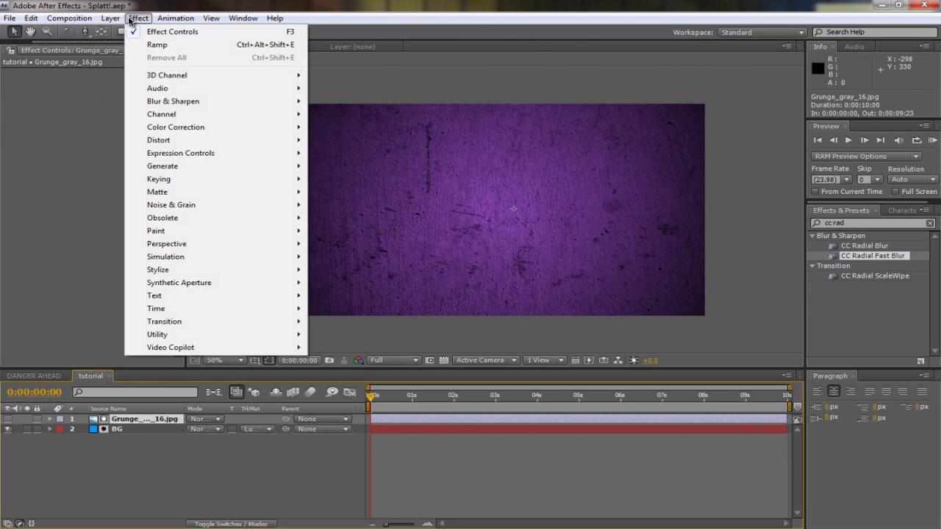
# Step: Apply Curves to the grunge texture, trying a high-contrast S shape and dimmed highlights
pyautogui.moveTo(258, 131)
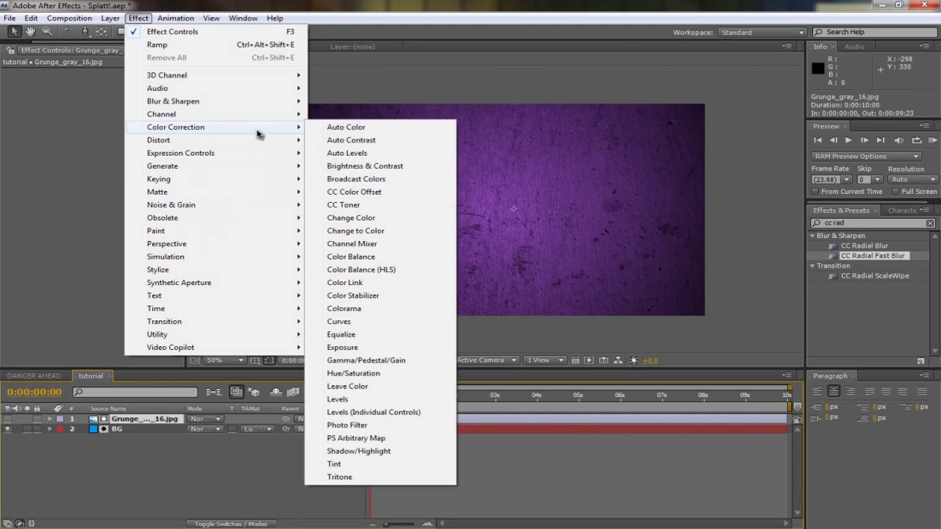
pyautogui.click(368, 322)
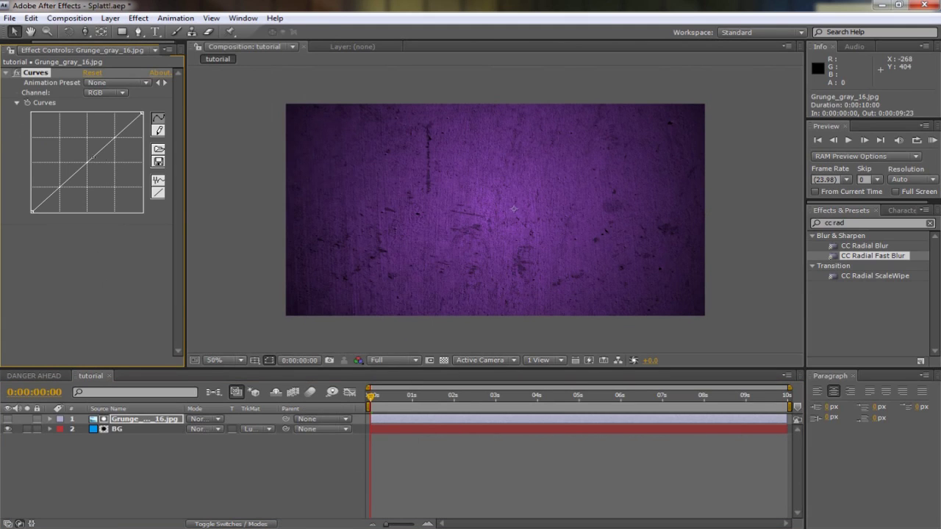
pyautogui.moveTo(89, 161)
pyautogui.mouseDown()
pyautogui.moveTo(89, 170)
pyautogui.moveTo(91, 161)
pyautogui.mouseUp()
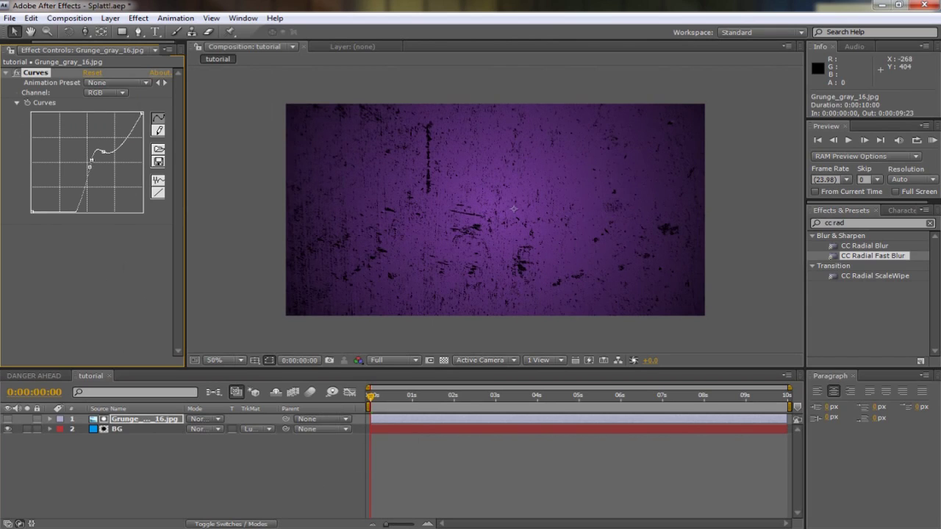
pyautogui.click(92, 73)
pyautogui.click(79, 175)
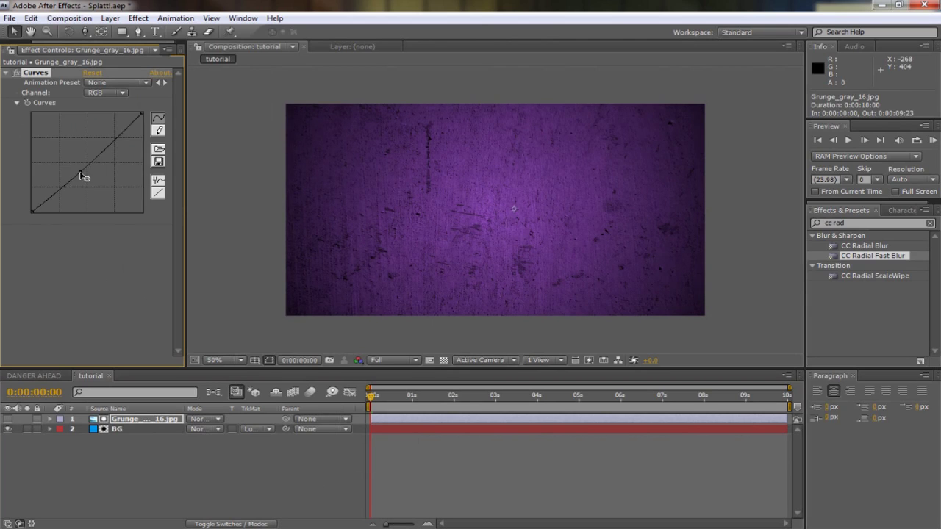
pyautogui.moveTo(97, 158); pyautogui.dragTo(96, 156)
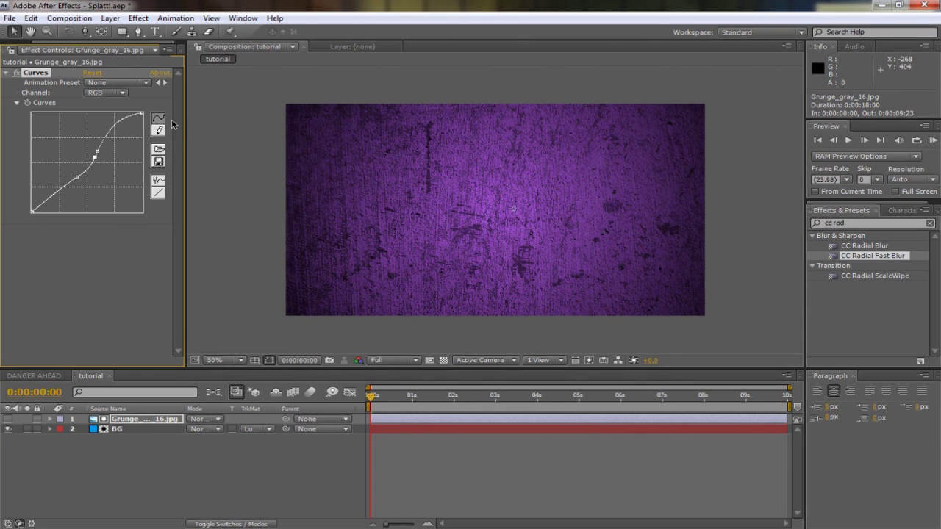
pyautogui.moveTo(142, 114); pyautogui.dragTo(137, 151)
pyautogui.moveTo(137, 151); pyautogui.dragTo(154, 110)
# Step: Reset the curve and lift a midpoint for the final tone, then start a new text layer
pyautogui.click(101, 75)
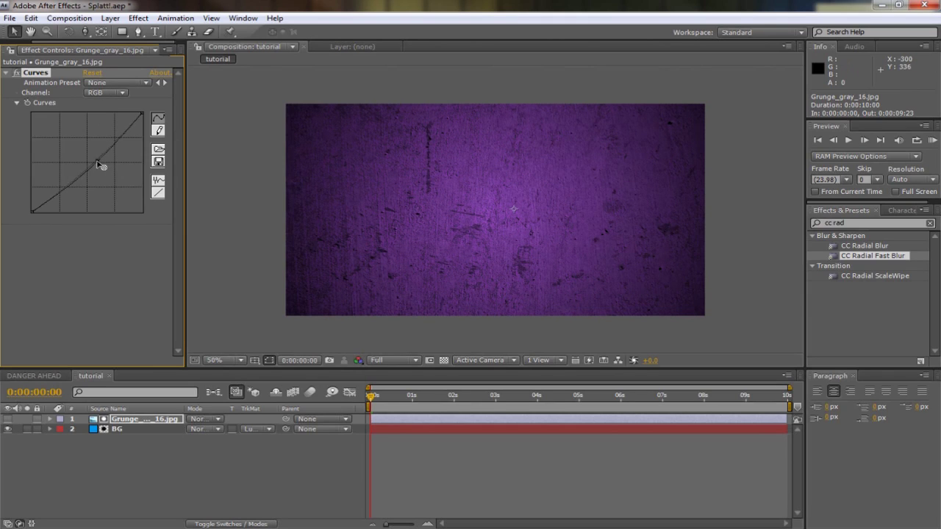
pyautogui.moveTo(96, 157)
pyautogui.mouseDown()
pyautogui.moveTo(88, 170)
pyautogui.moveTo(105, 150)
pyautogui.mouseUp()
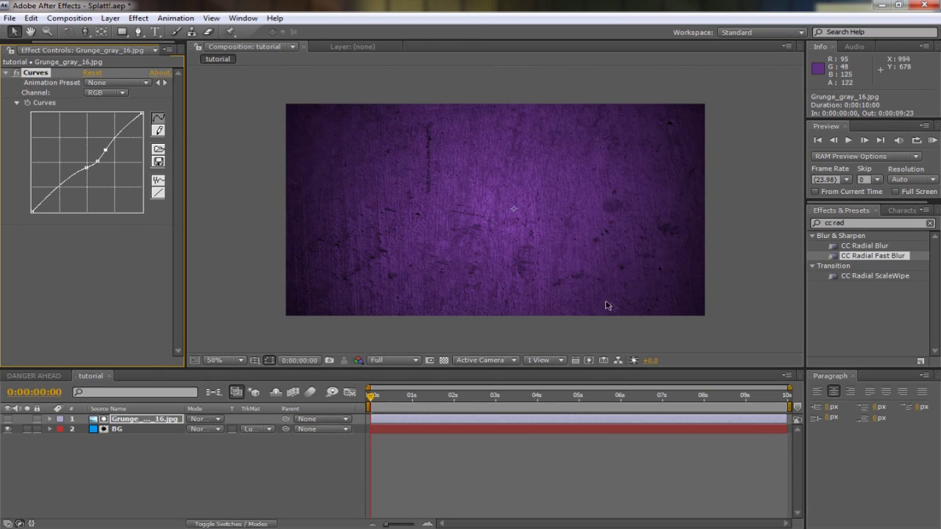
pyautogui.click(156, 32)
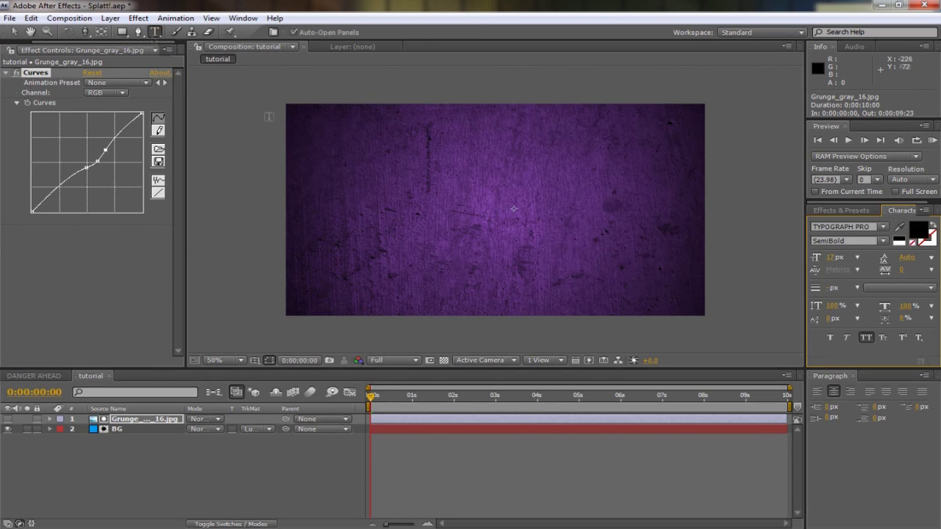
pyautogui.click(337, 214)
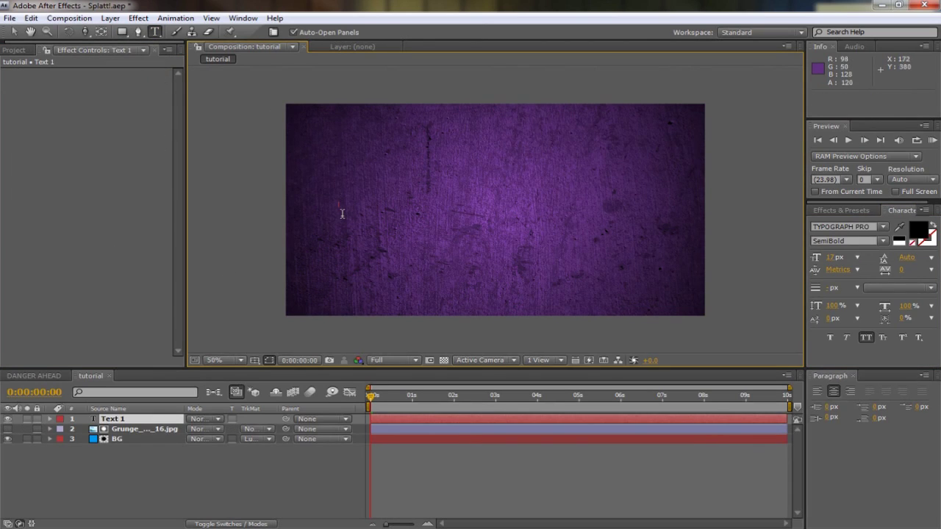
# Step: Type the title 'DANGER AHEAD' and scale it up across the centre of the frame
pyautogui.write('DANGER AHEAD')
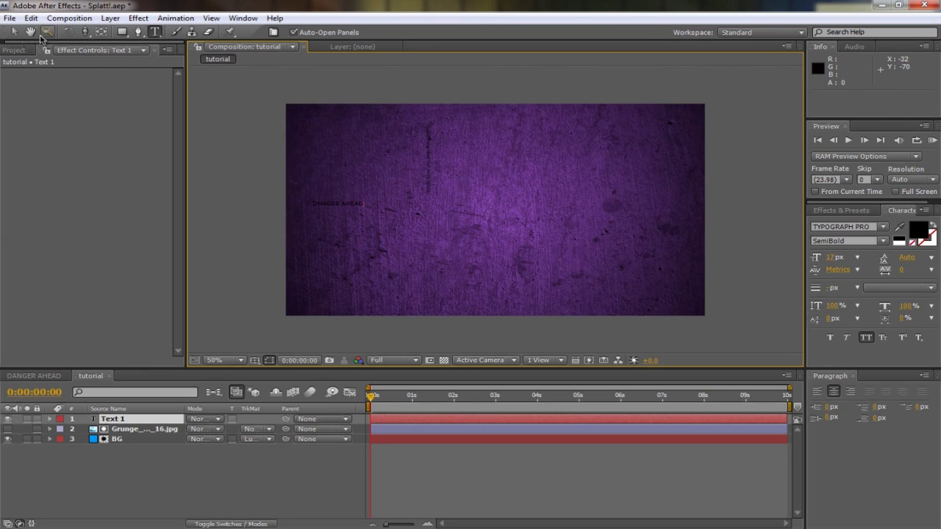
pyautogui.click(13, 31)
pyautogui.moveTo(366, 203); pyautogui.dragTo(466, 184)
pyautogui.moveTo(388, 196); pyautogui.dragTo(491, 219)
# Step: Correct the misspelled 'DNAGER' to 'DANGER' in the title
pyautogui.doubleClick(369, 220)
pyautogui.click(373, 218)
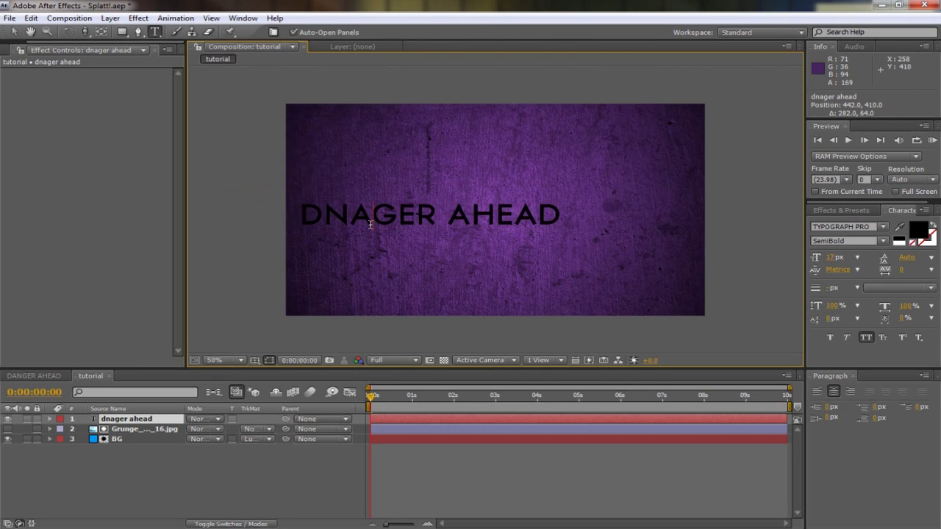
pyautogui.press('BackSpace')
pyautogui.press('Left')
pyautogui.write('A')
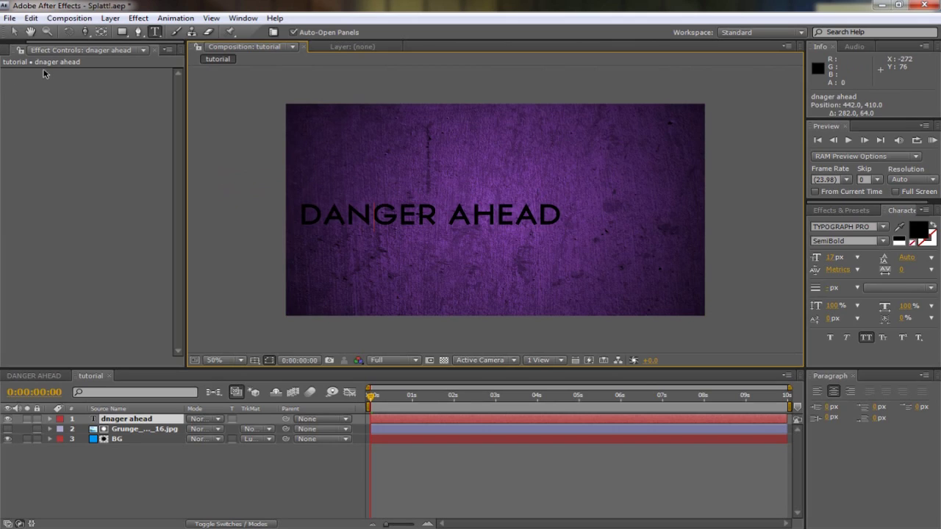
# Step: Recolour the title from pink through violet to a lilac fill of C887FF
pyautogui.click(13, 32)
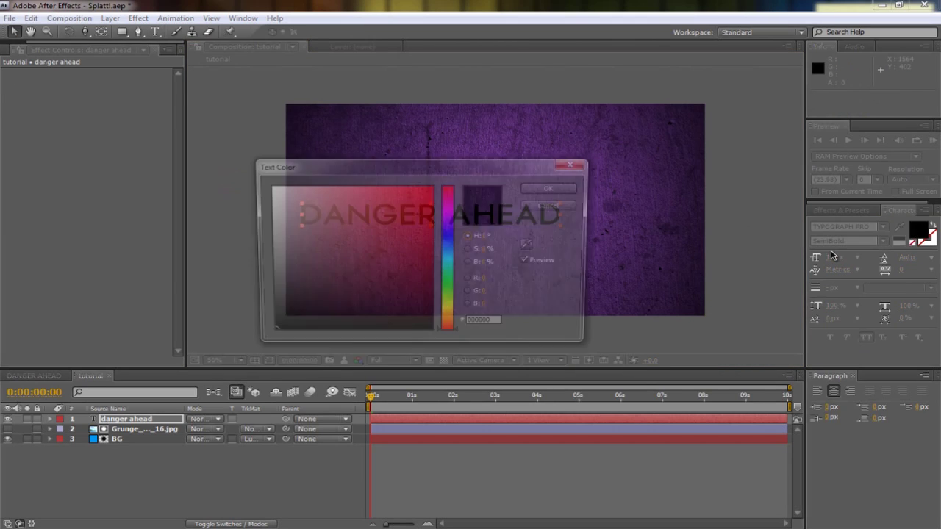
pyautogui.click(449, 216)
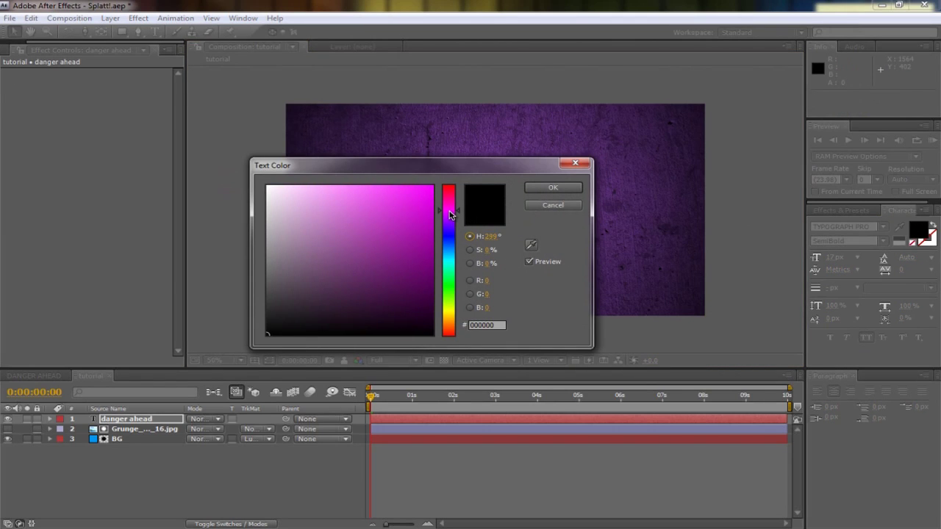
pyautogui.moveTo(415, 226); pyautogui.dragTo(344, 164)
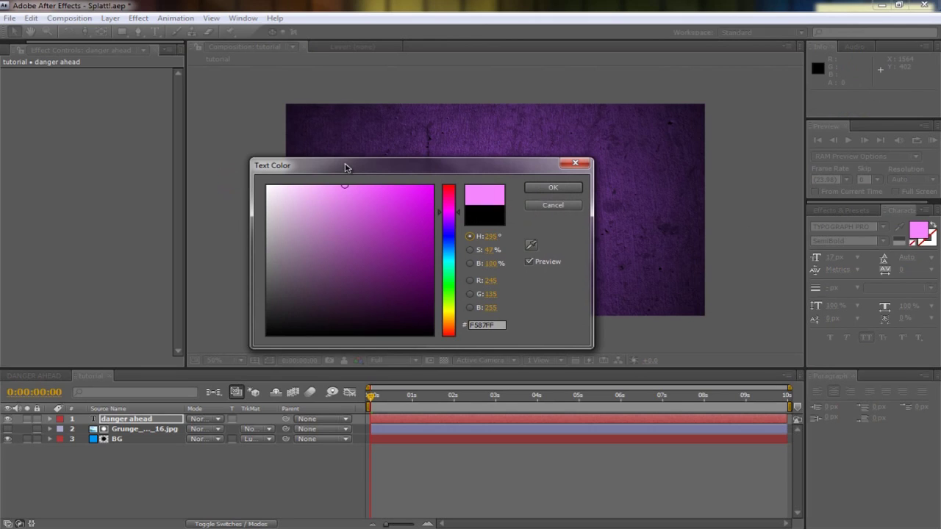
pyautogui.press('Return')
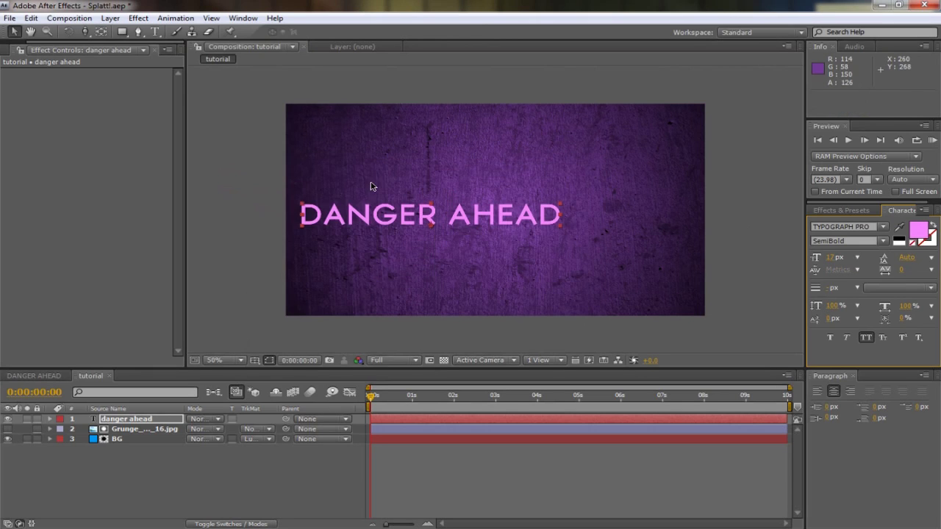
pyautogui.click(919, 233)
pyautogui.moveTo(452, 216); pyautogui.dragTo(452, 220)
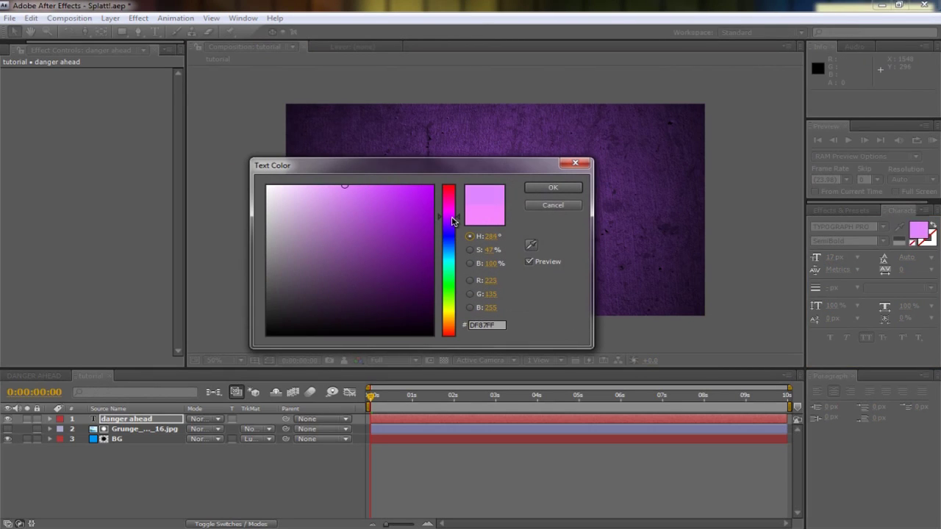
pyautogui.click(548, 189)
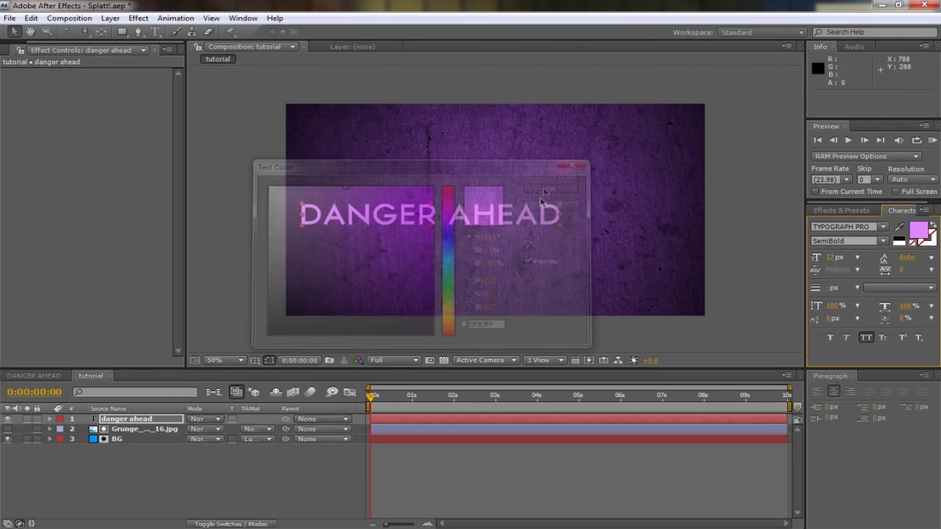
pyautogui.click(918, 231)
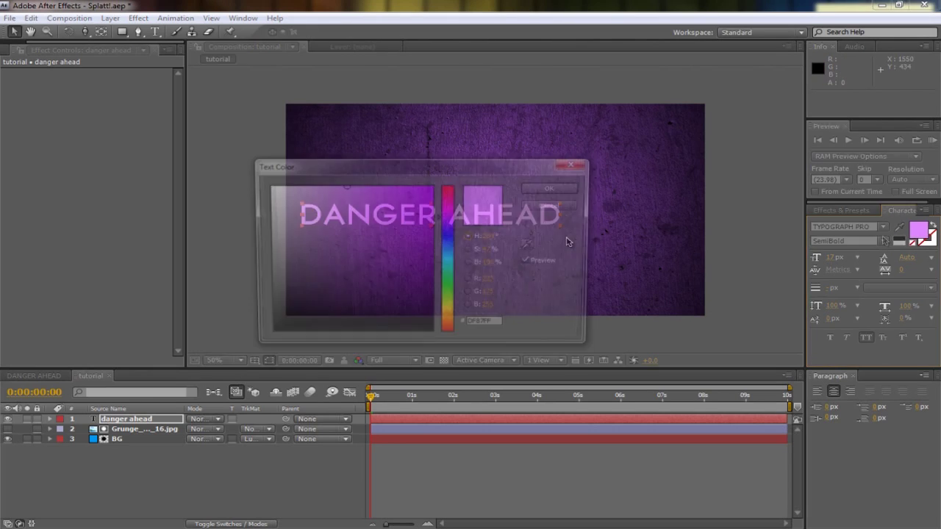
pyautogui.moveTo(456, 223); pyautogui.dragTo(456, 223)
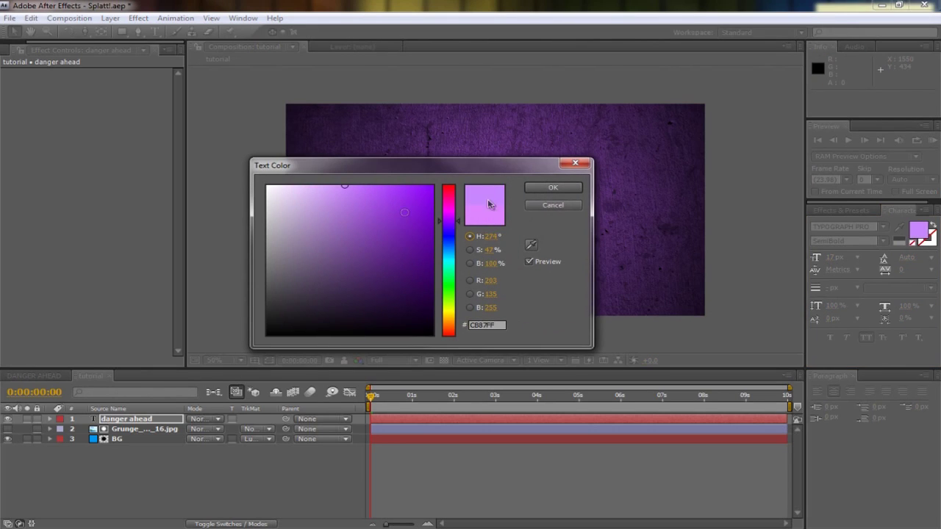
pyautogui.click(552, 188)
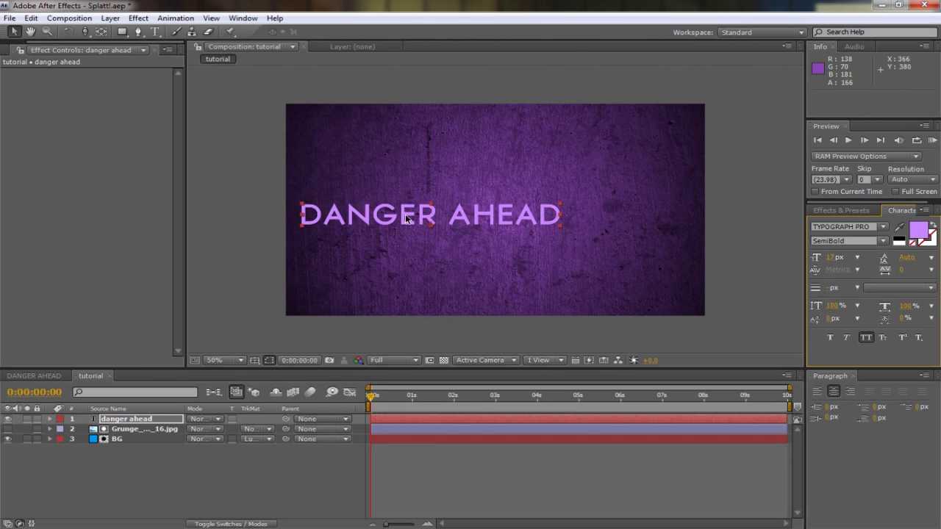
pyautogui.click(181, 476)
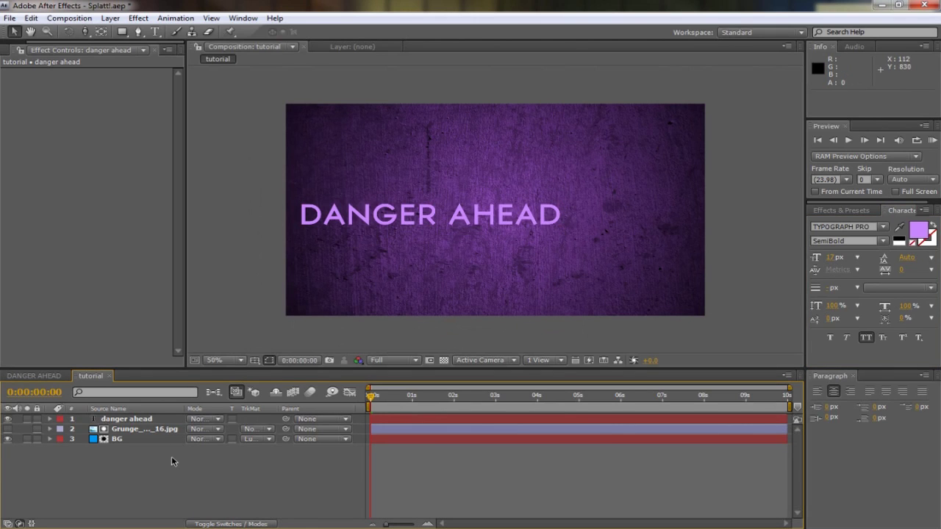
# Step: Add a default Camera 1, enable 3D on the DANGER AHEAD text layer, and select the camera
pyautogui.hotkey('ctrl', 'alt', 'shift', 'c')
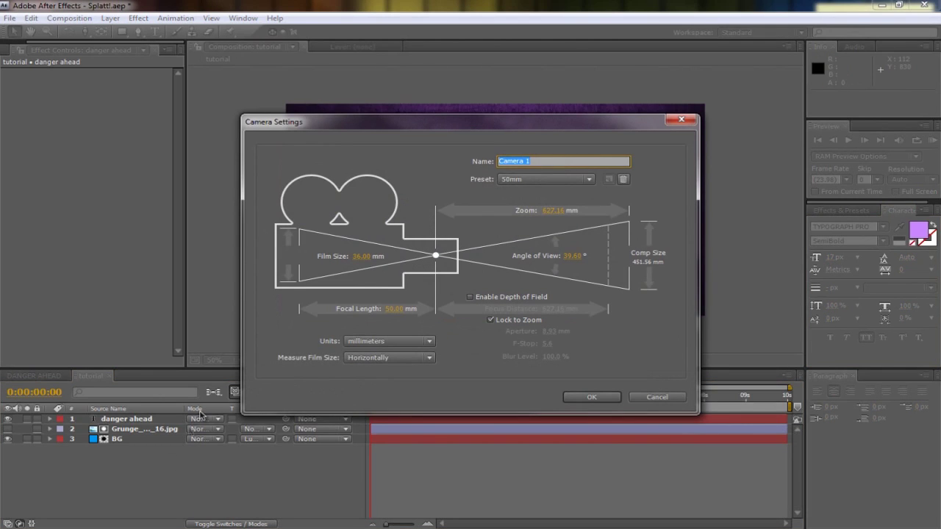
pyautogui.click(590, 401)
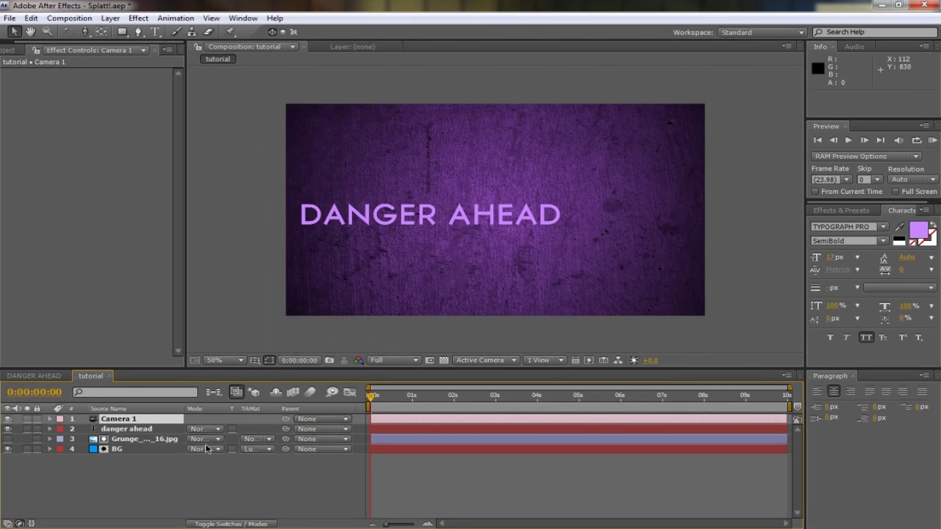
pyautogui.click(152, 435)
pyautogui.press('F4')
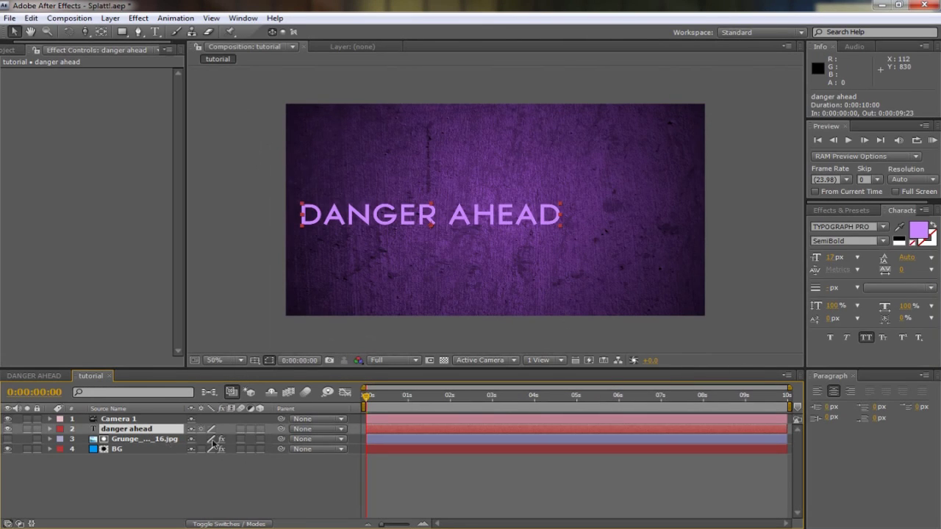
pyautogui.click(259, 429)
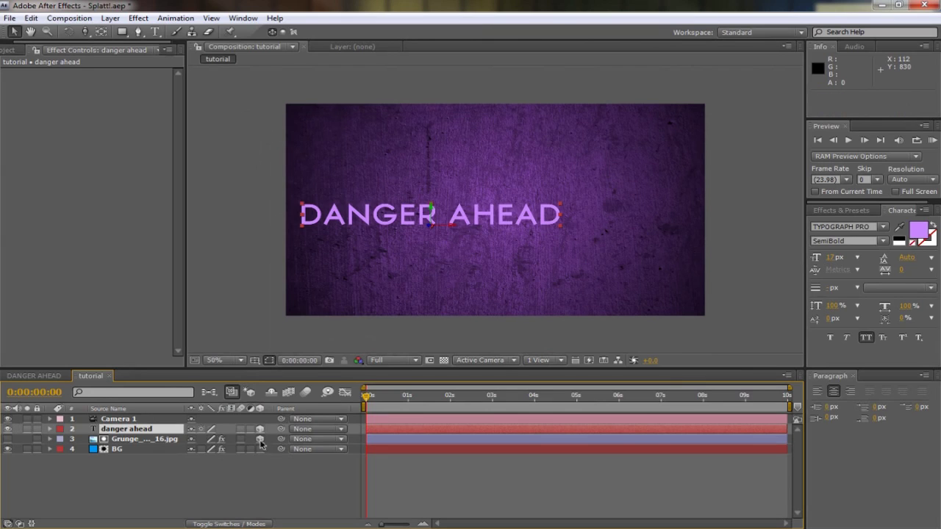
pyautogui.click(107, 420)
# Step: Keyframe Camera 1 Position at frame 0 with Z 42, then dolly back later to reveal the title
pyautogui.press('p')
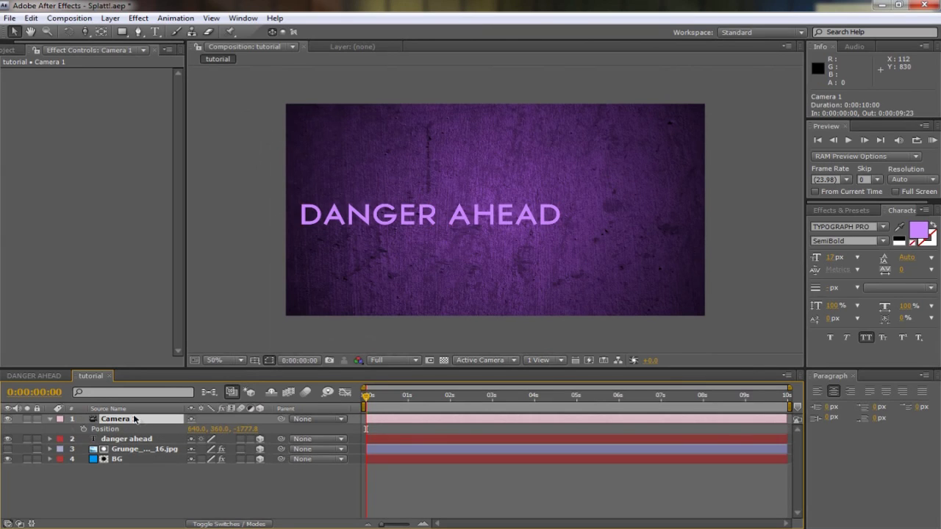
pyautogui.click(83, 430)
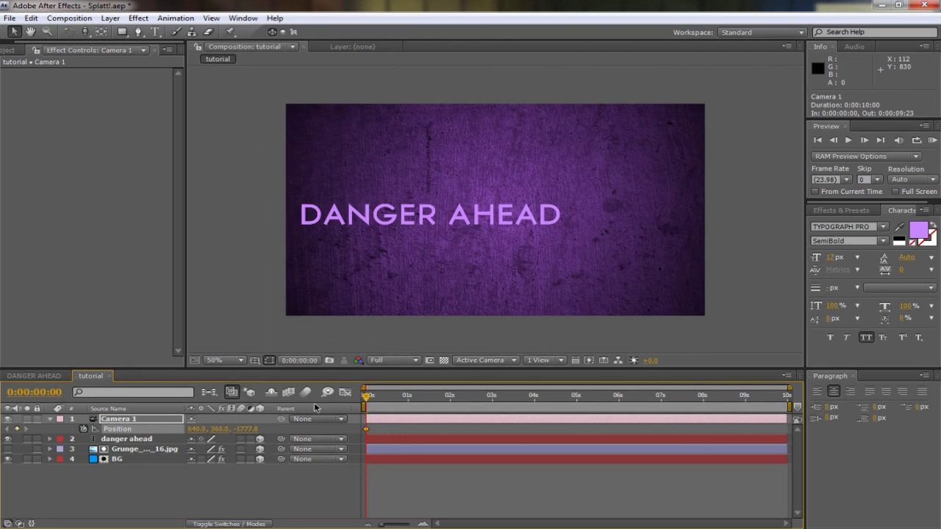
pyautogui.click(85, 32)
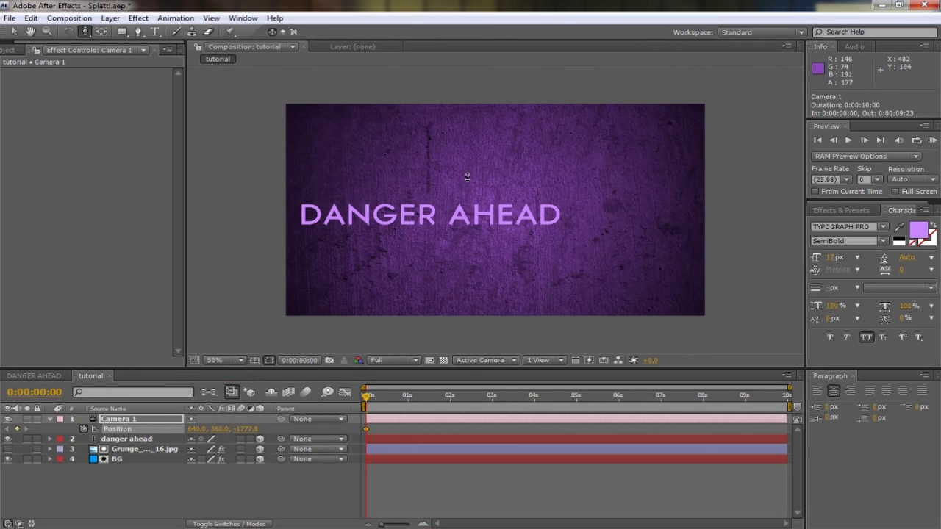
pyautogui.moveTo(485, 239); pyautogui.dragTo(340, 411)
pyautogui.click(245, 429)
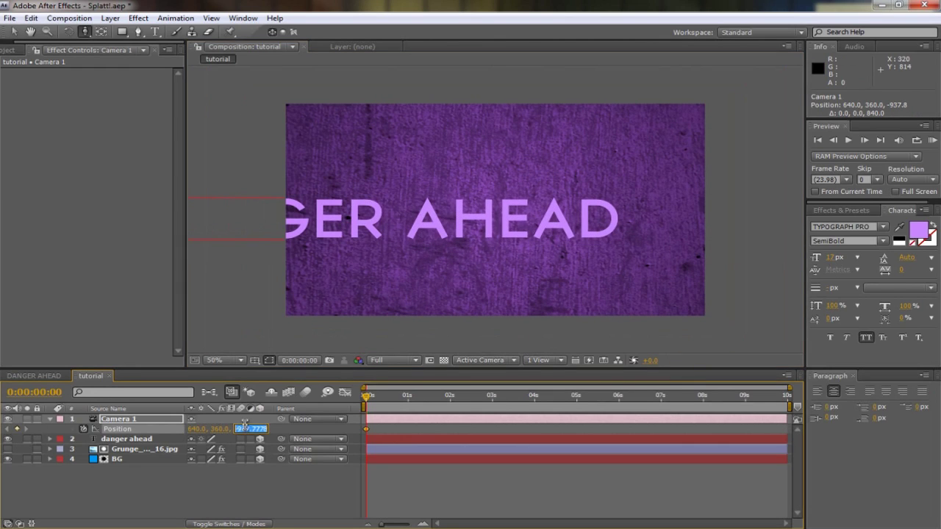
pyautogui.write('42')
pyautogui.press('Return')
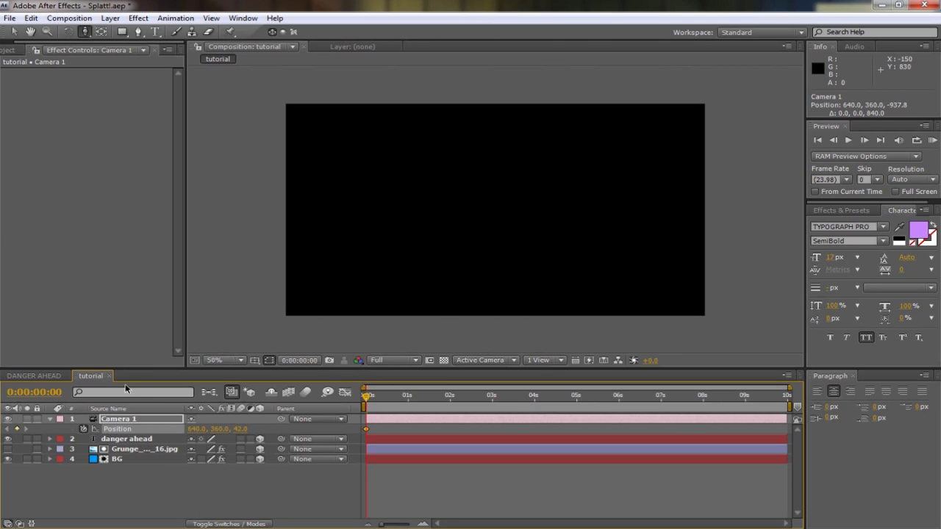
pyautogui.moveTo(374, 398); pyautogui.dragTo(395, 413)
pyautogui.moveTo(500, 120); pyautogui.dragTo(501, 433)
# Step: At 0:00:00:22 push the camera slightly closer, then Easy Ease all three Position keyframes
pyautogui.moveTo(395, 398); pyautogui.dragTo(406, 407)
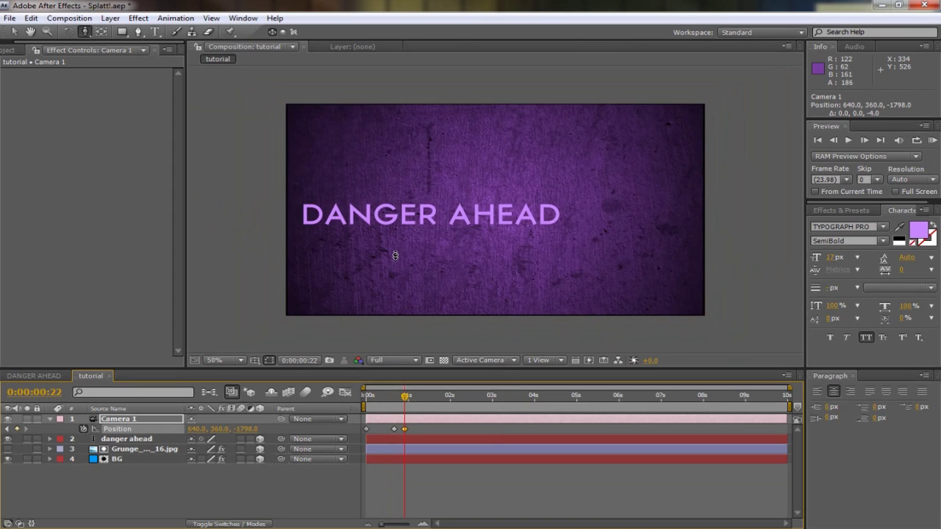
pyautogui.moveTo(395, 255); pyautogui.dragTo(397, 246)
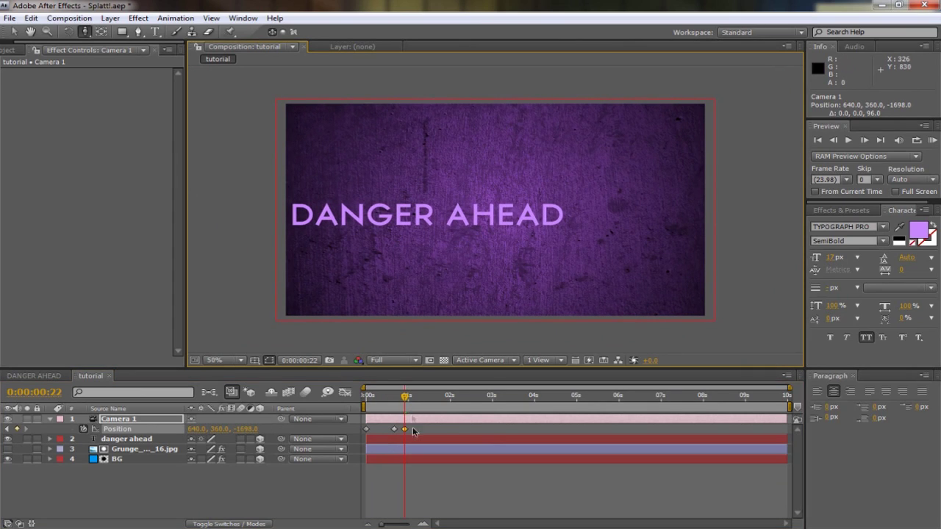
pyautogui.moveTo(414, 431); pyautogui.dragTo(330, 450)
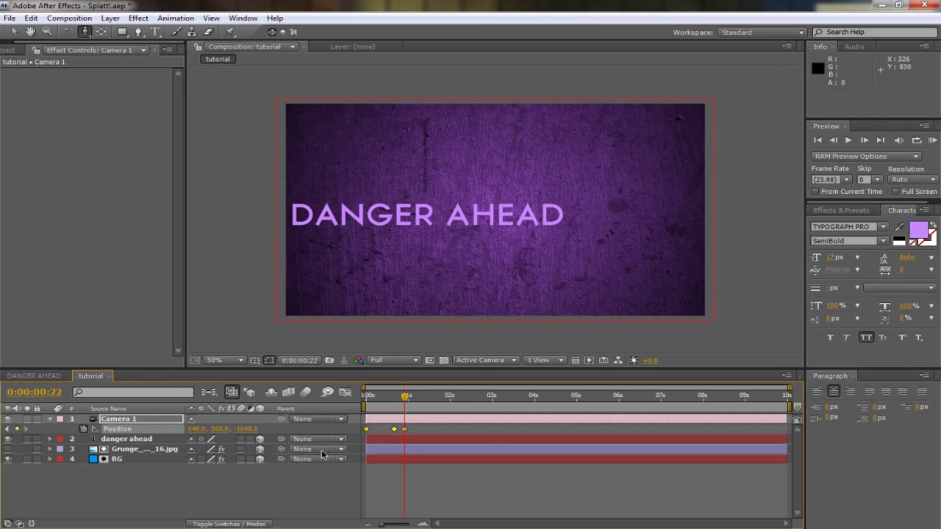
pyautogui.press('F9')
# Step: Preview the zoom, fine-tune the middle keyframe's timing and depth, and select the BG layer
pyautogui.press('KP_0')
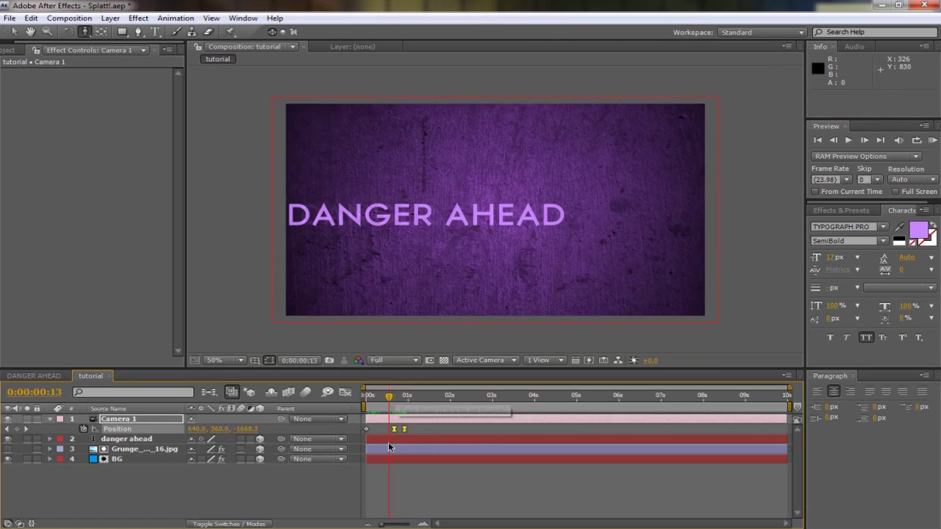
pyautogui.click(409, 431)
pyautogui.moveTo(409, 432); pyautogui.dragTo(410, 433)
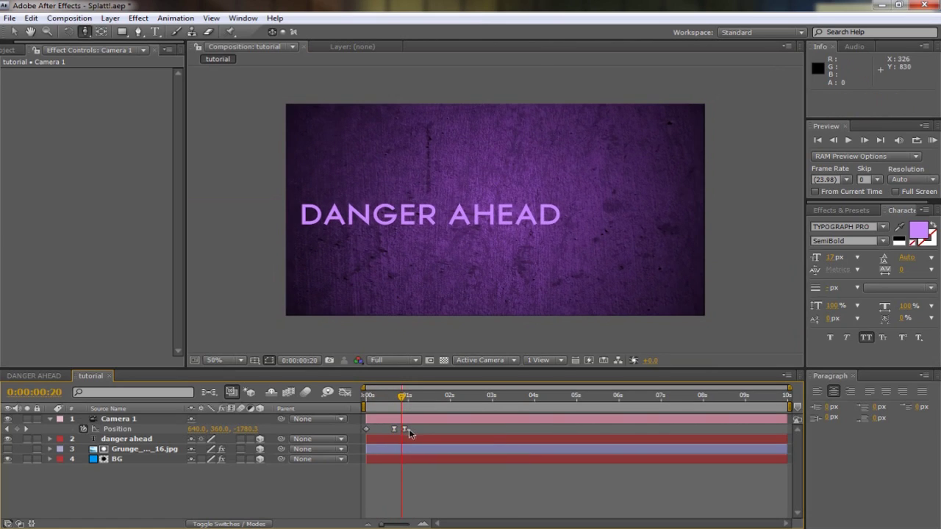
pyautogui.moveTo(406, 431); pyautogui.dragTo(411, 431)
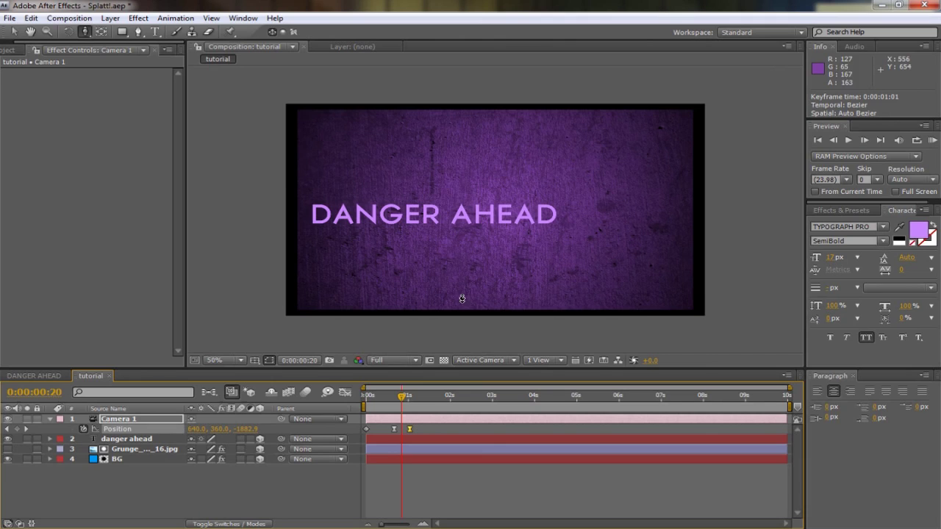
pyautogui.press('v')
pyautogui.click(139, 459)
# Step: Scale the BG and Grunge layers up to 117% and scrub back to confirm no black edges
pyautogui.keyDown('shift'); pyautogui.click(144, 448); pyautogui.keyUp('shift')
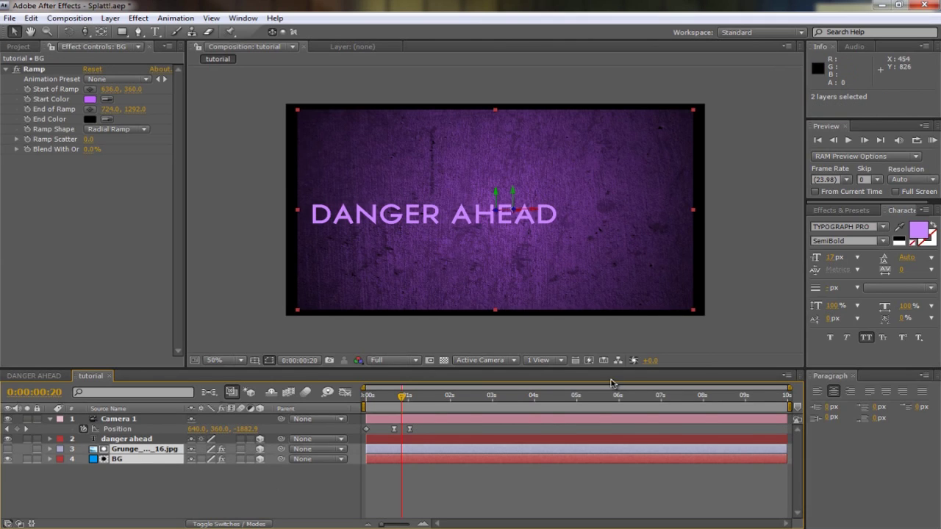
pyautogui.moveTo(696, 313); pyautogui.dragTo(728, 343)
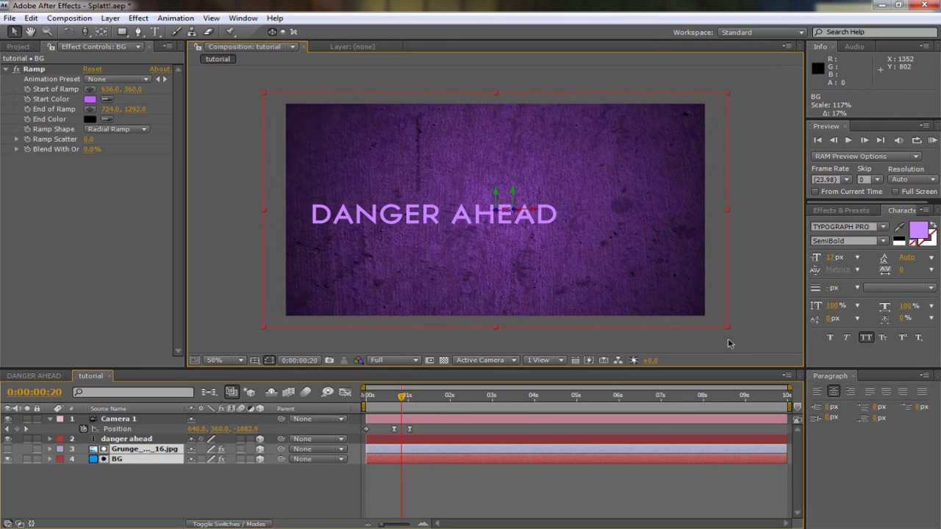
pyautogui.click(530, 412)
pyautogui.moveTo(398, 398); pyautogui.dragTo(414, 435)
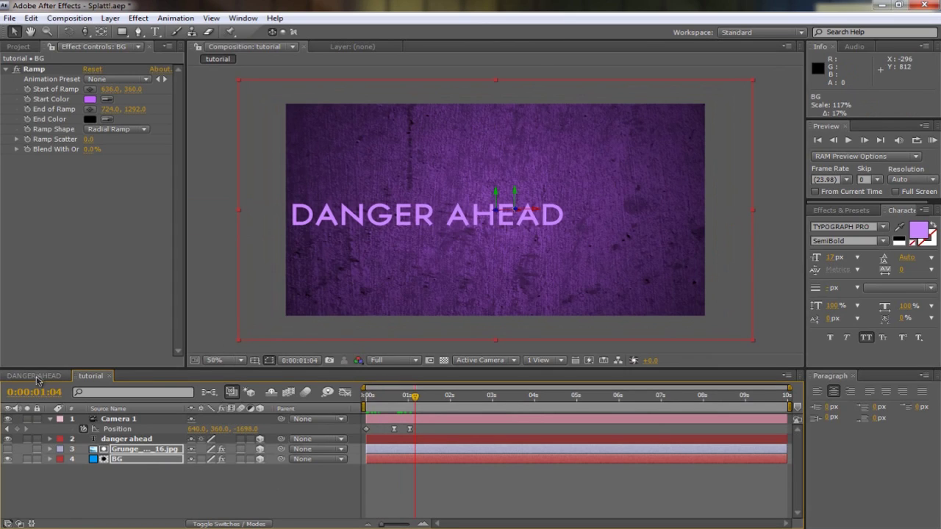
pyautogui.click(18, 46)
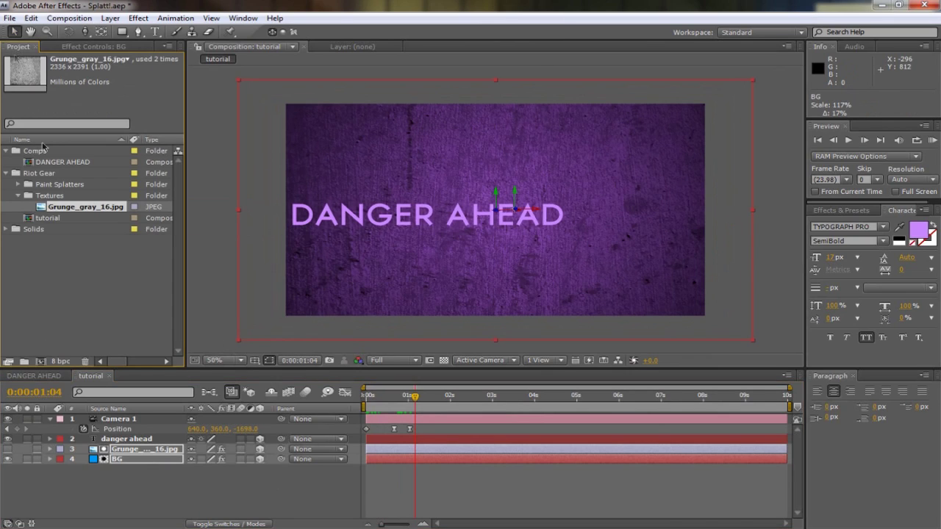
# Step: Add Paint_01 to the comp in Screen mode and move it to the upper right
pyautogui.click(19, 197)
pyautogui.click(18, 185)
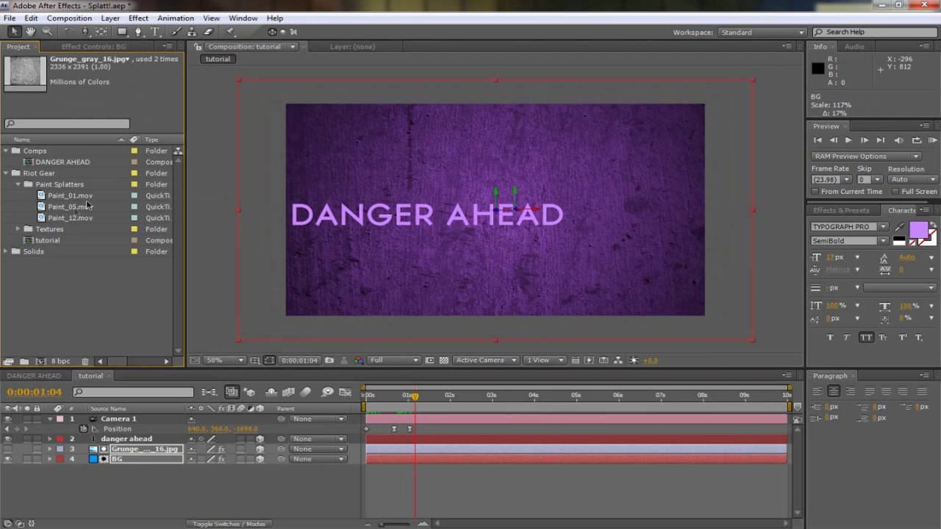
pyautogui.moveTo(73, 197); pyautogui.dragTo(495, 211)
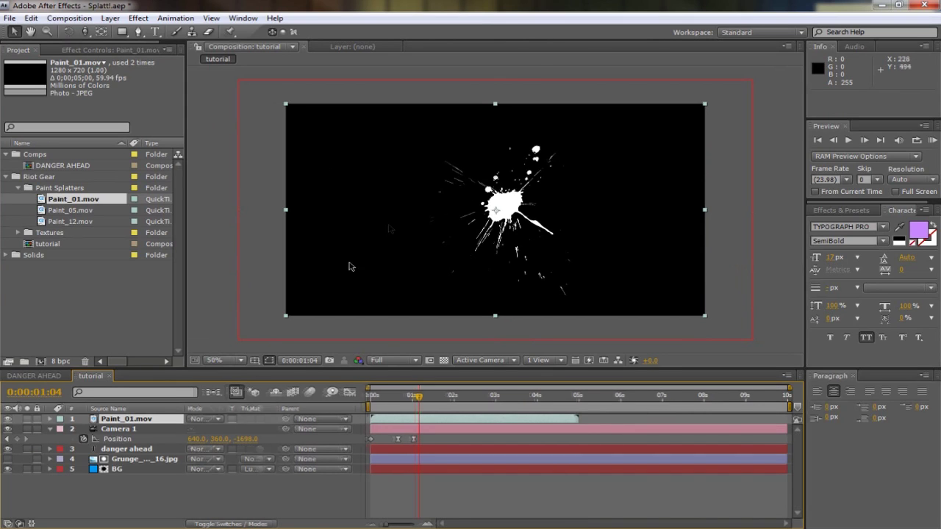
pyautogui.click(197, 421)
pyautogui.click(259, 192)
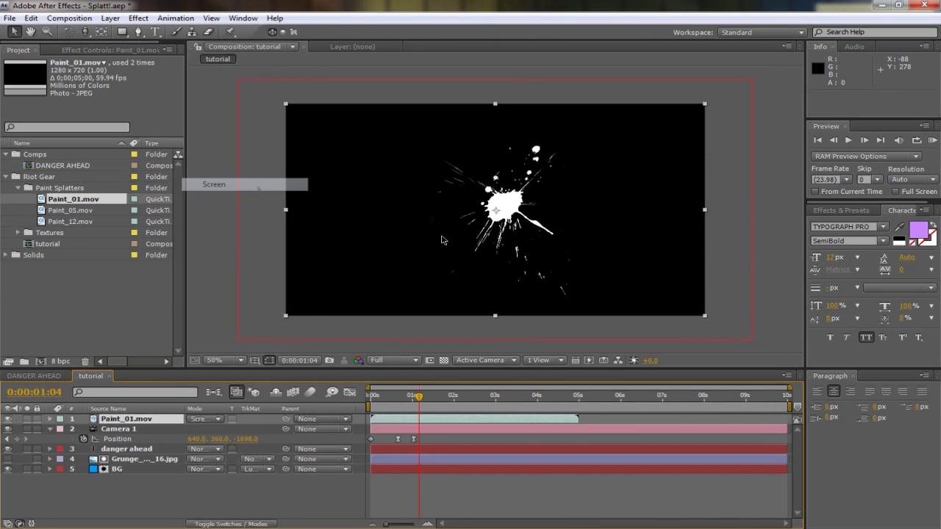
pyautogui.moveTo(521, 216)
pyautogui.mouseDown()
pyautogui.moveTo(623, 156)
pyautogui.moveTo(655, 153)
pyautogui.mouseUp()
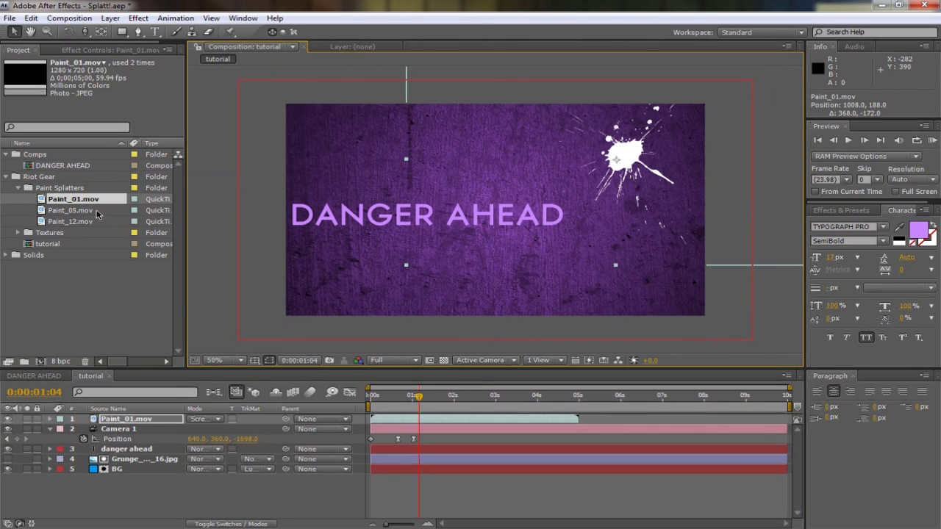
# Step: Add Paint_05 in Screen mode, make it 3D, rotate it about 90°, and move it upper left
pyautogui.moveTo(96, 213)
pyautogui.mouseDown()
pyautogui.moveTo(493, 230)
pyautogui.moveTo(503, 222)
pyautogui.moveTo(492, 213)
pyautogui.mouseUp()
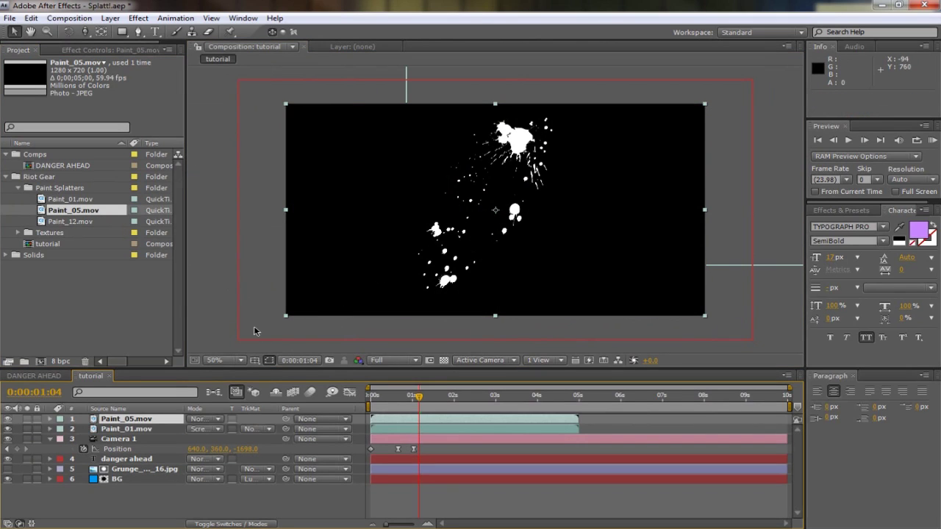
pyautogui.press('F4')
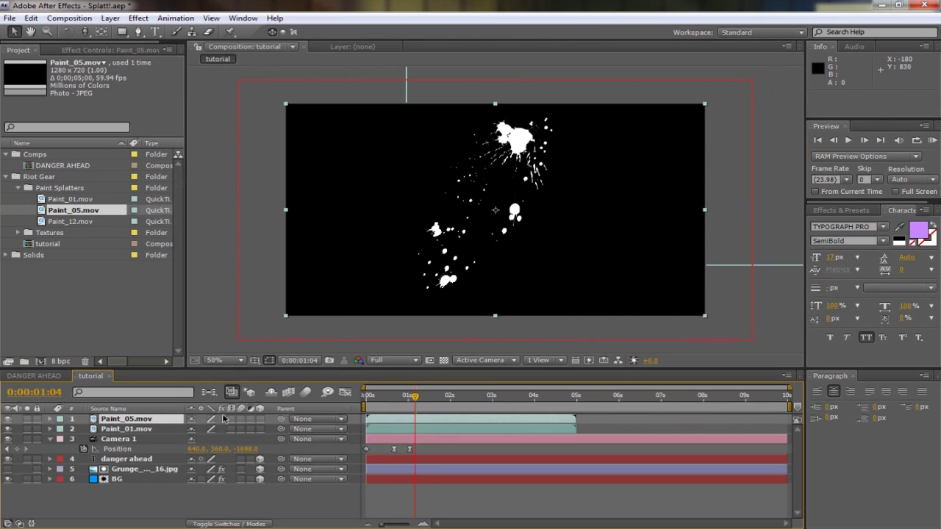
pyautogui.press('F4')
pyautogui.click(209, 419)
pyautogui.click(224, 186)
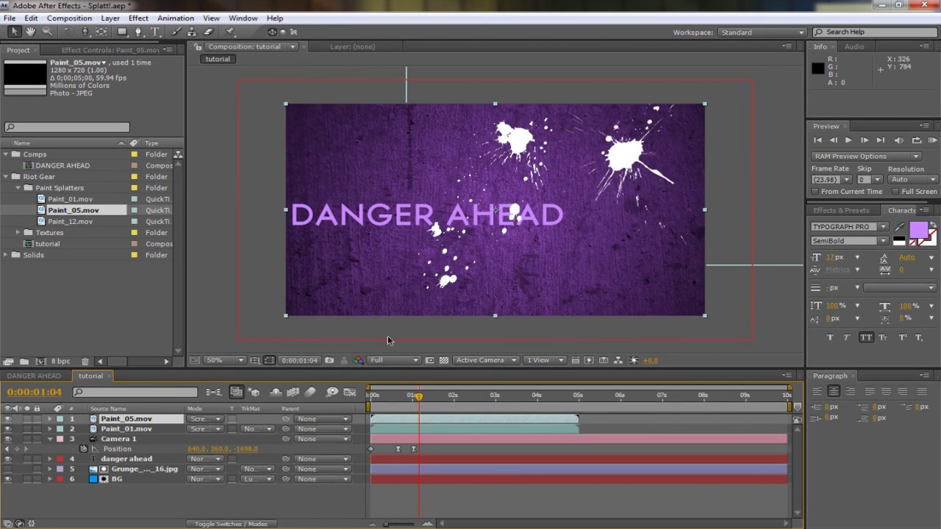
pyautogui.press('F4')
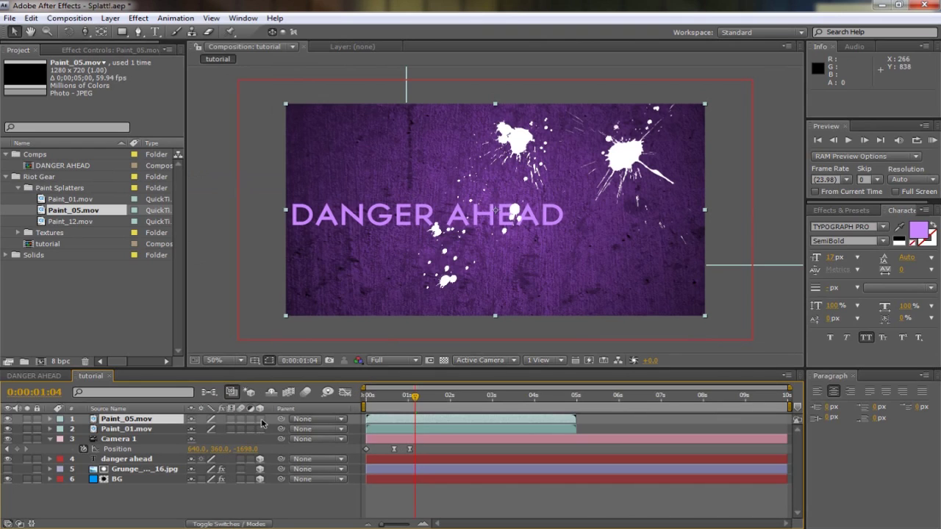
pyautogui.click(259, 419)
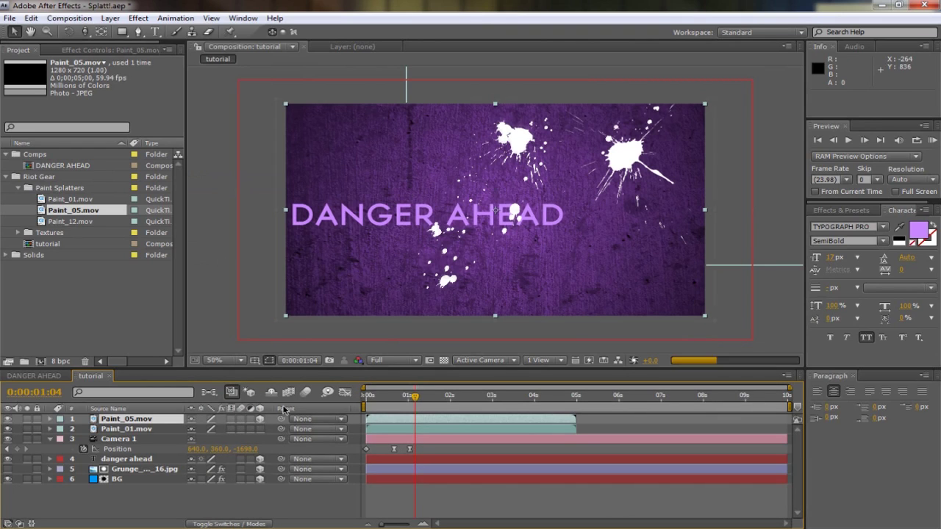
pyautogui.press('w')
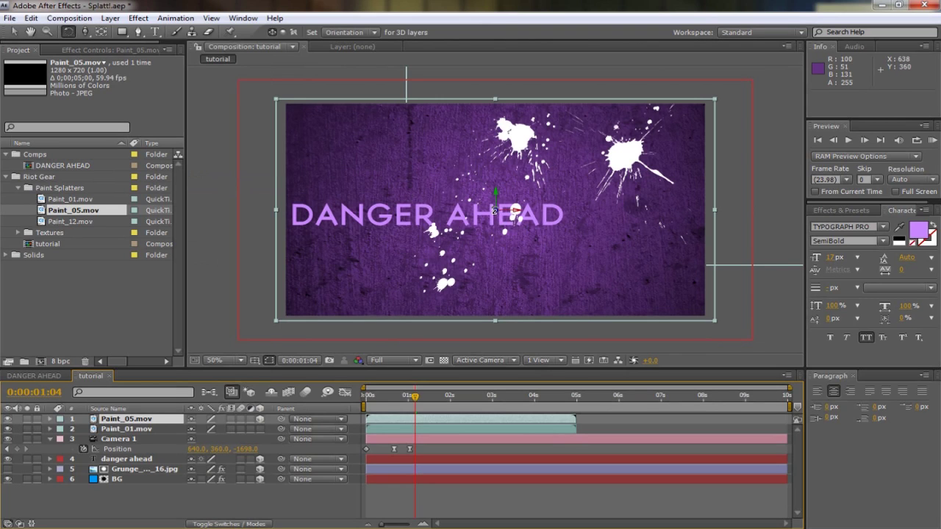
pyautogui.moveTo(492, 209); pyautogui.dragTo(475, 223)
pyautogui.press('v')
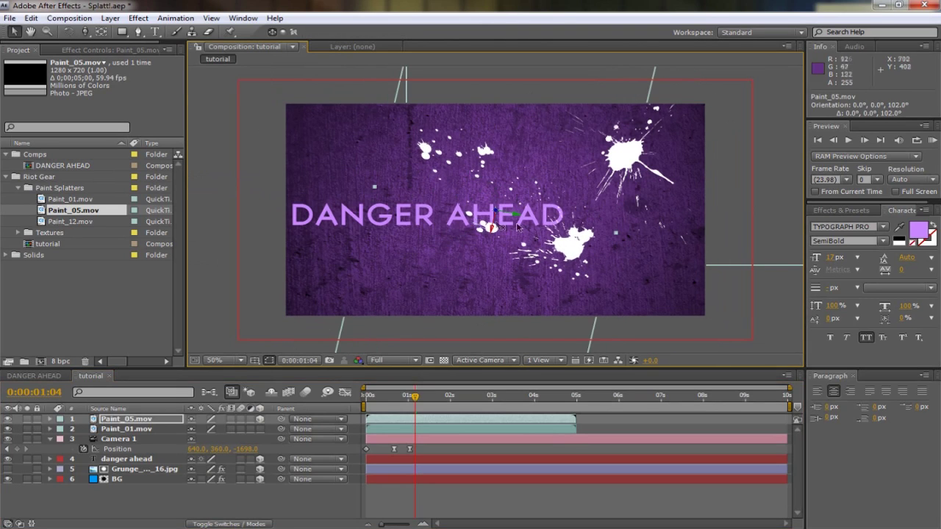
pyautogui.moveTo(541, 230); pyautogui.dragTo(379, 131)
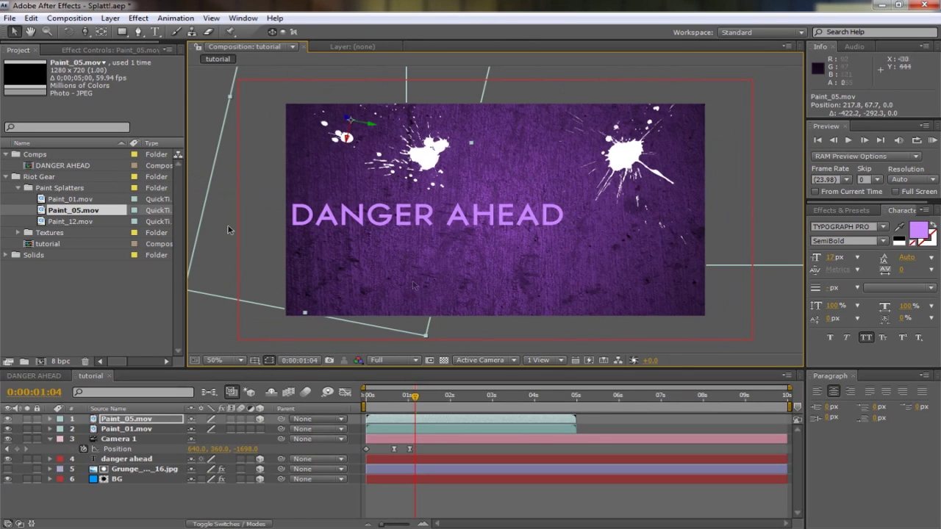
# Step: Add Paint_12 in Screen mode, place it lower left, and return to 0:00:00:22
pyautogui.moveTo(100, 222)
pyautogui.mouseDown()
pyautogui.moveTo(525, 248)
pyautogui.moveTo(506, 225)
pyautogui.mouseUp()
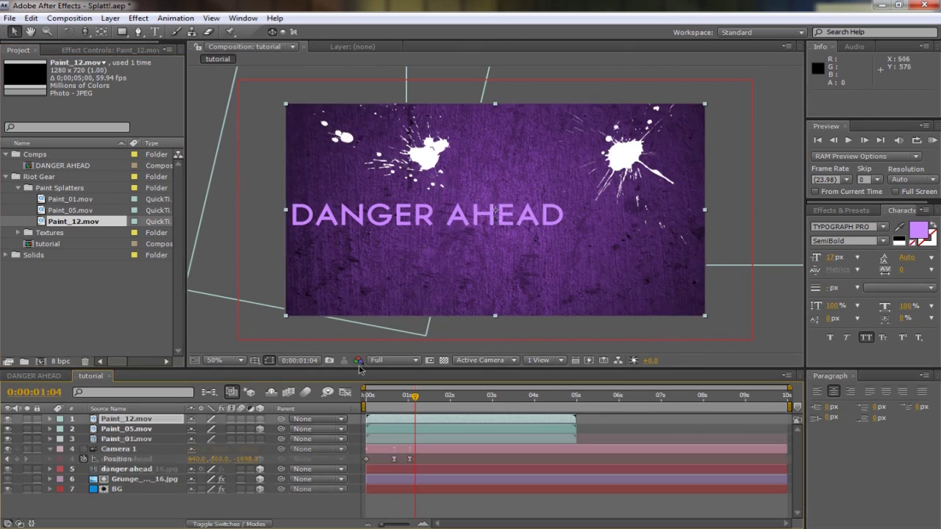
pyautogui.press('F4')
pyautogui.click(197, 419)
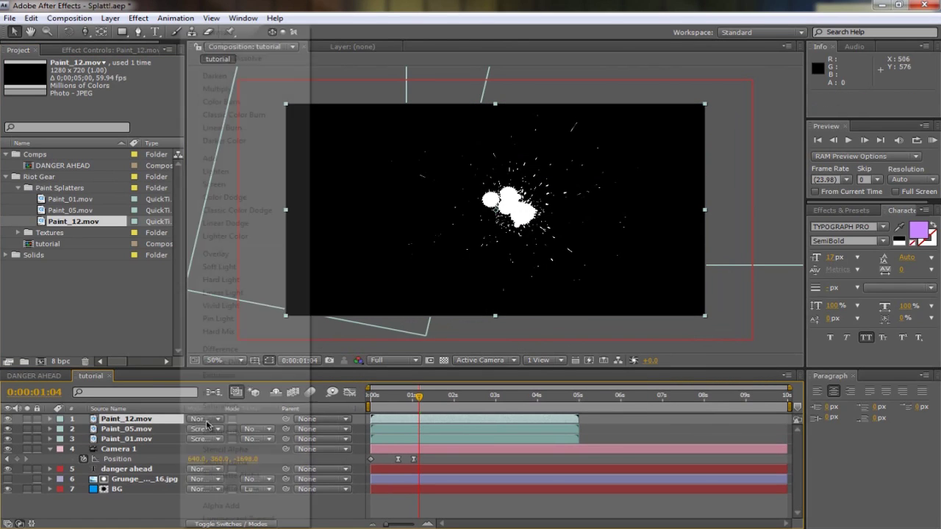
pyautogui.click(242, 184)
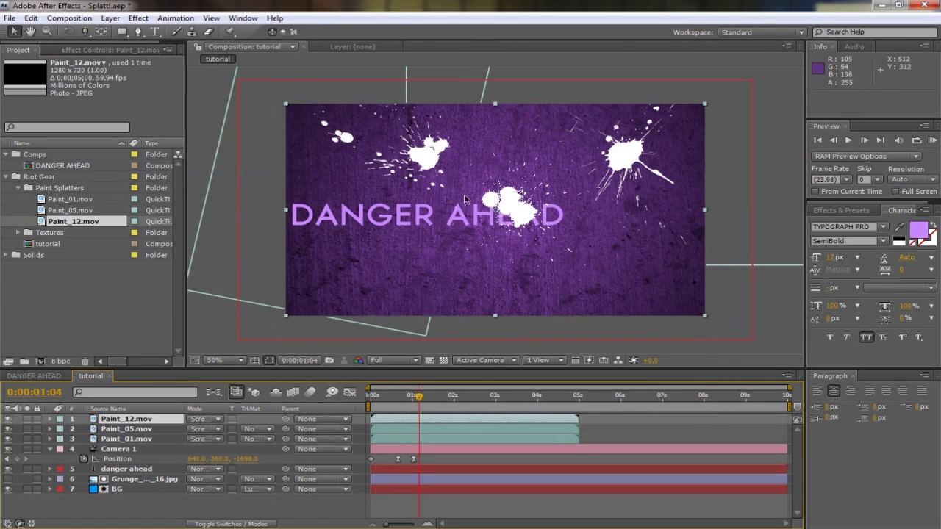
pyautogui.moveTo(362, 282); pyautogui.dragTo(335, 286)
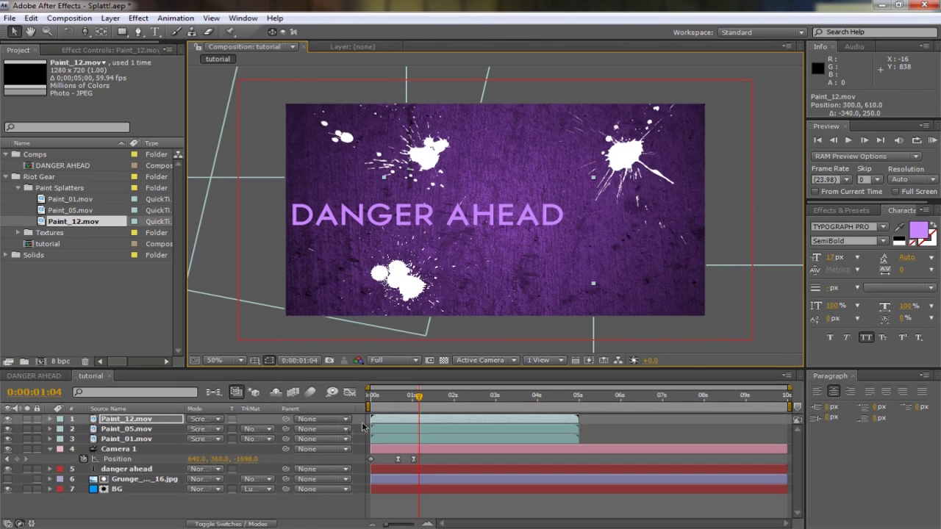
pyautogui.moveTo(417, 398)
pyautogui.mouseDown()
pyautogui.moveTo(385, 421)
pyautogui.moveTo(472, 420)
pyautogui.moveTo(506, 432)
pyautogui.moveTo(481, 433)
pyautogui.mouseUp()
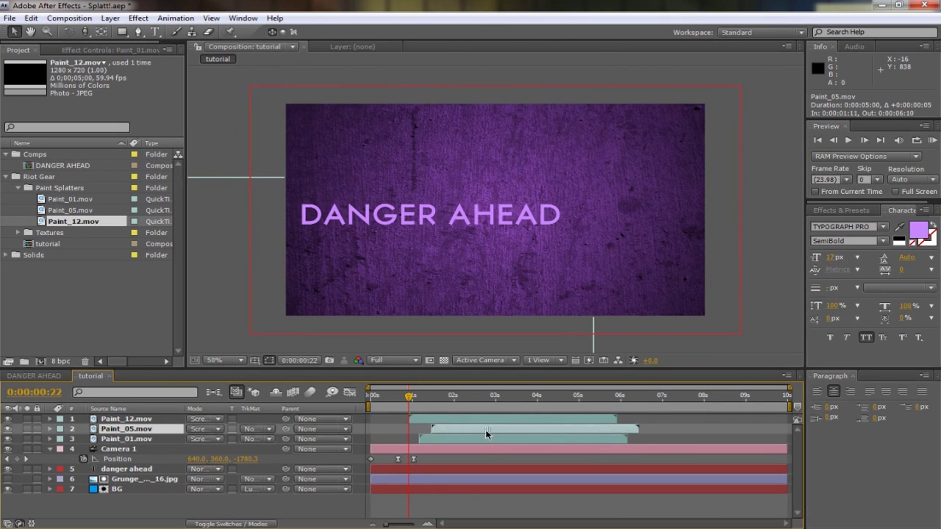
# Step: Scrub the first second to review the staggered splatters, then switch between the DANGER AHEAD and tutorial comps
pyautogui.moveTo(372, 403); pyautogui.dragTo(484, 416)
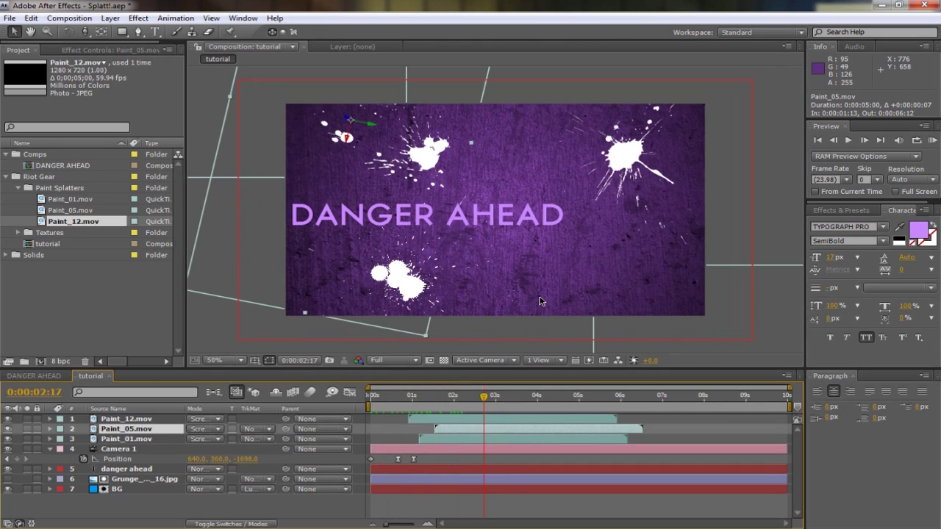
pyautogui.click(34, 376)
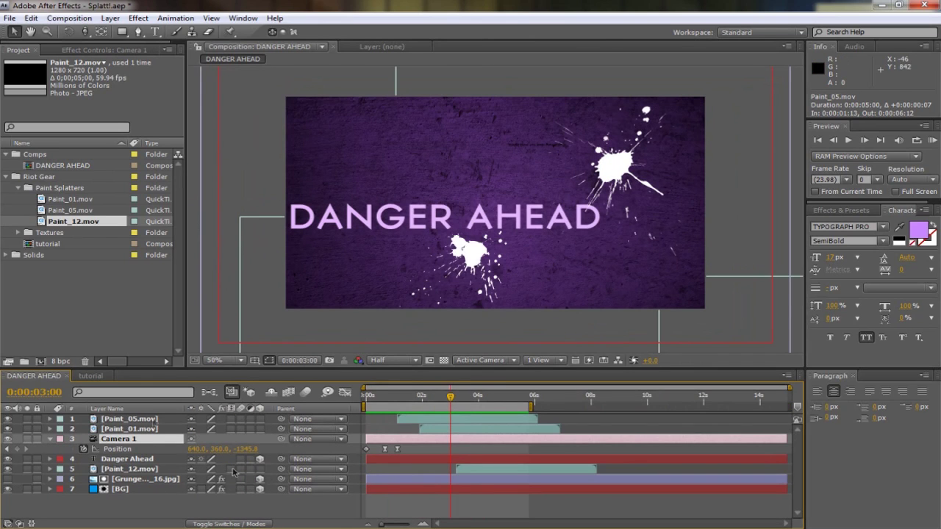
pyautogui.click(91, 375)
# Step: Apply Perspective > Bevel Alpha to the danger ahead text layer
pyautogui.click(132, 470)
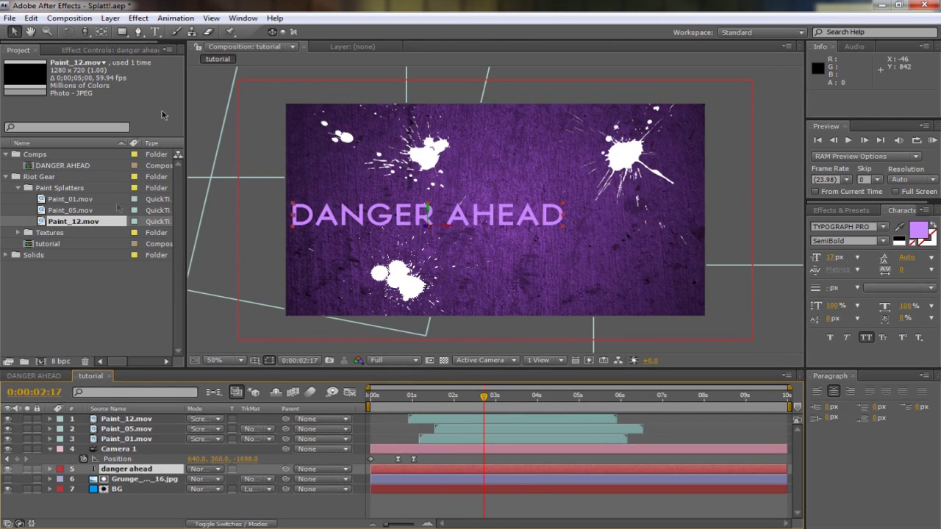
pyautogui.click(138, 18)
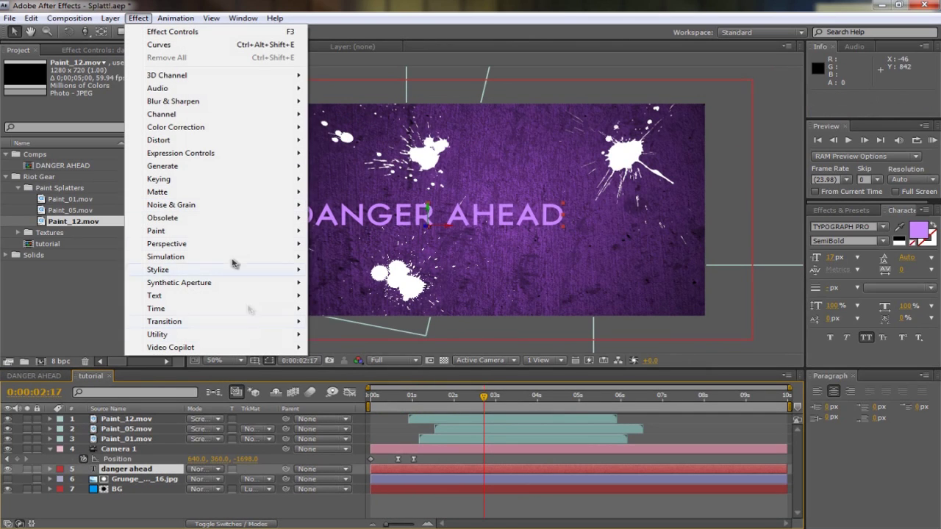
pyautogui.moveTo(217, 249)
pyautogui.click(347, 257)
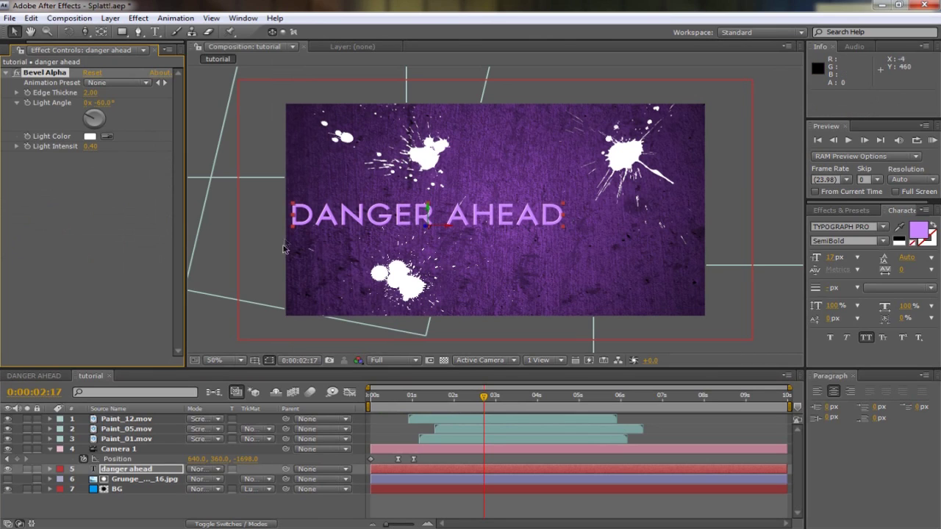
# Step: Duplicate the text layer as 'shadow', move it beneath danger ahead, and remove its Bevel Alpha
pyautogui.click(163, 469)
pyautogui.hotkey('ctrl', 'd')
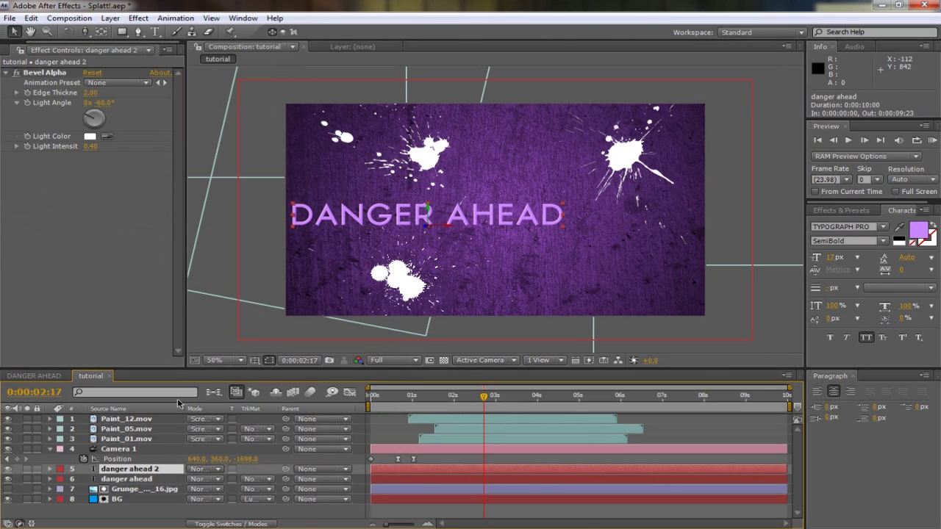
pyautogui.press('Return')
pyautogui.write('shadow')
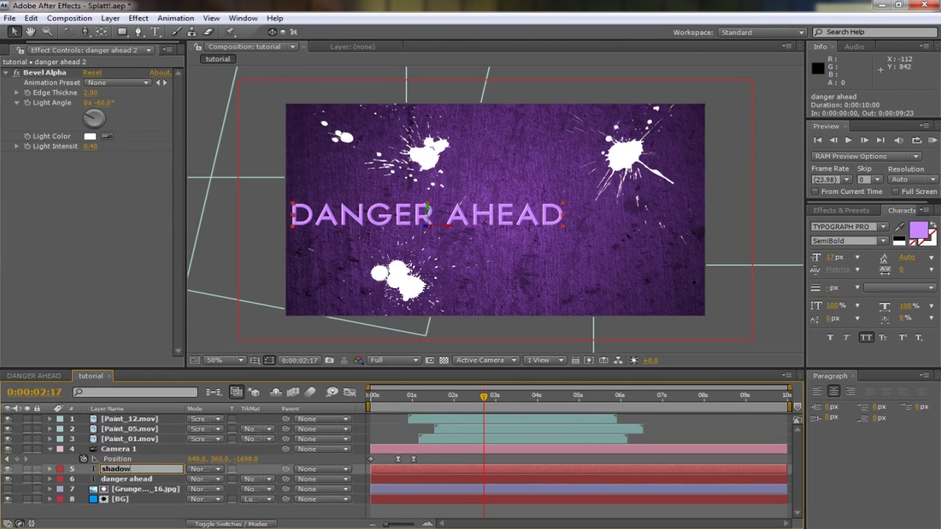
pyautogui.press('Return')
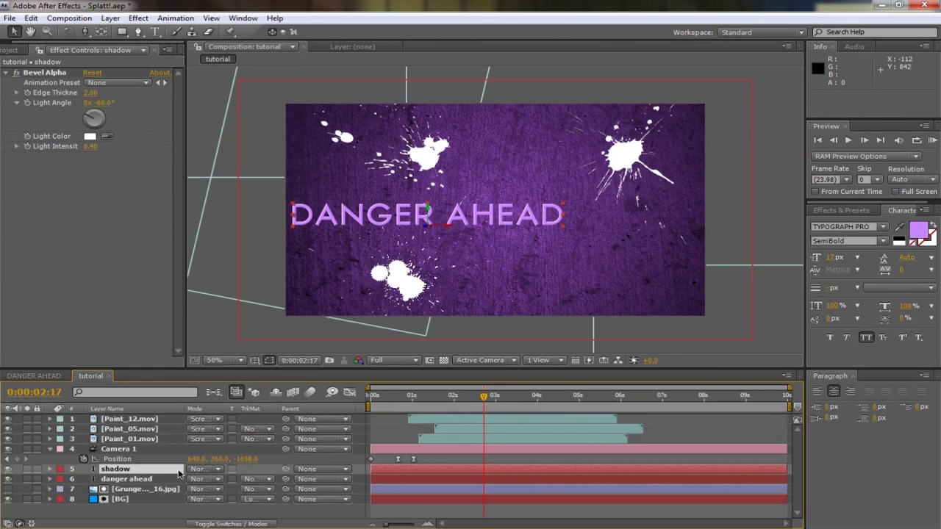
pyautogui.moveTo(179, 474); pyautogui.dragTo(180, 488)
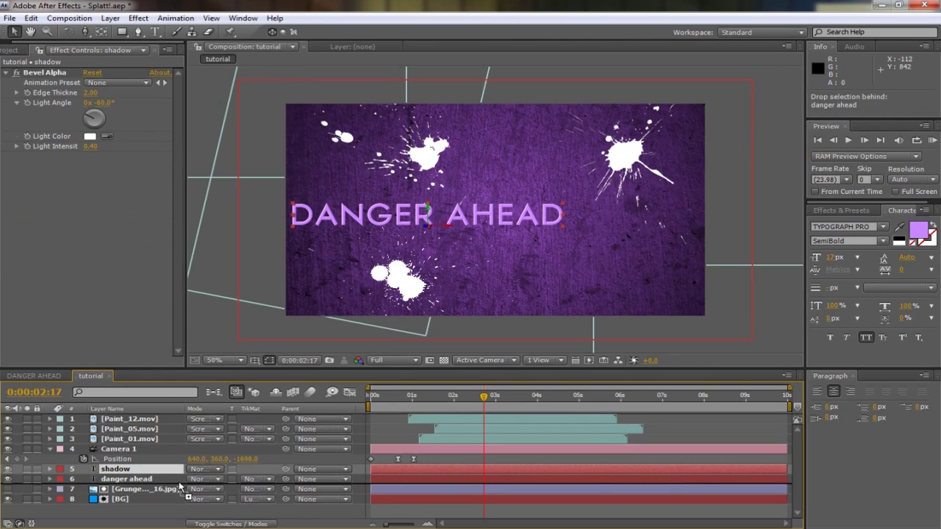
pyautogui.click(44, 73)
pyautogui.press('Delete')
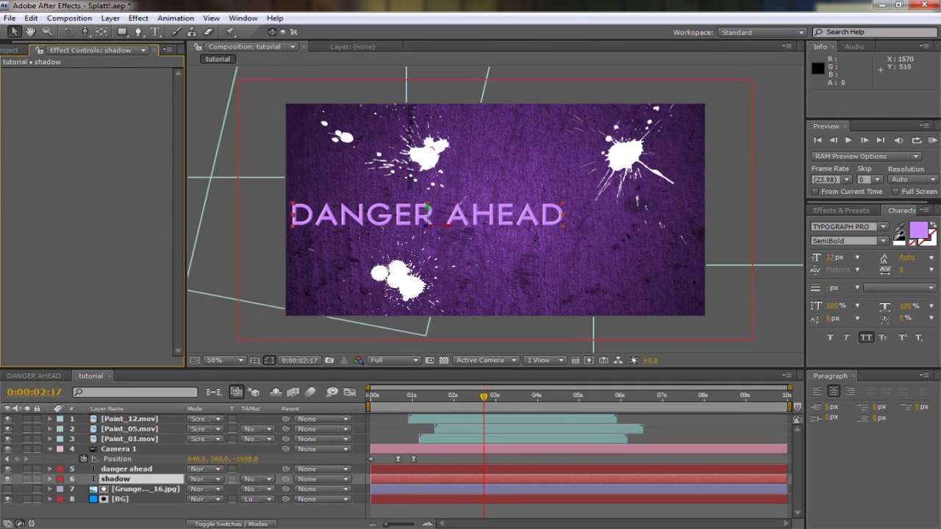
pyautogui.click(853, 211)
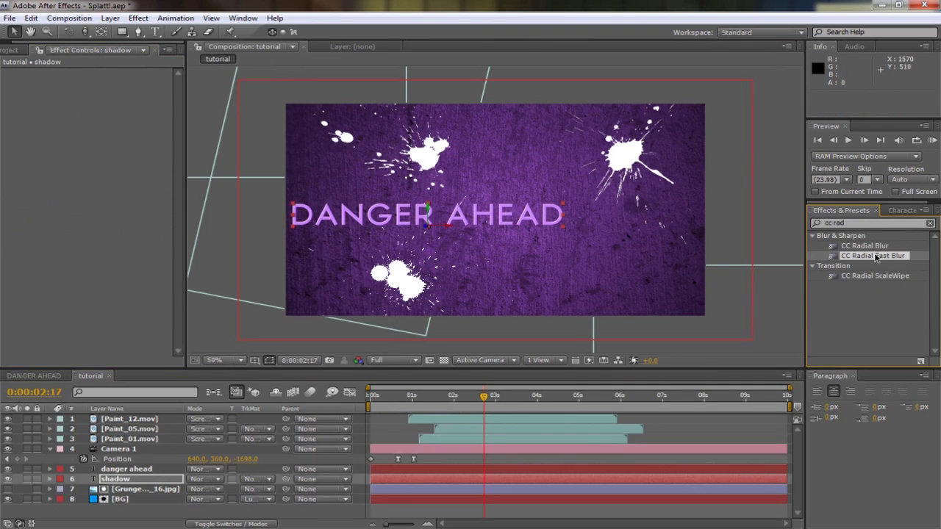
# Step: Apply CC Radial Fast Blur to the shadow layer with an Amount of 79
pyautogui.moveTo(868, 261)
pyautogui.mouseDown()
pyautogui.moveTo(425, 287)
pyautogui.moveTo(178, 441)
pyautogui.moveTo(147, 479)
pyautogui.mouseUp()
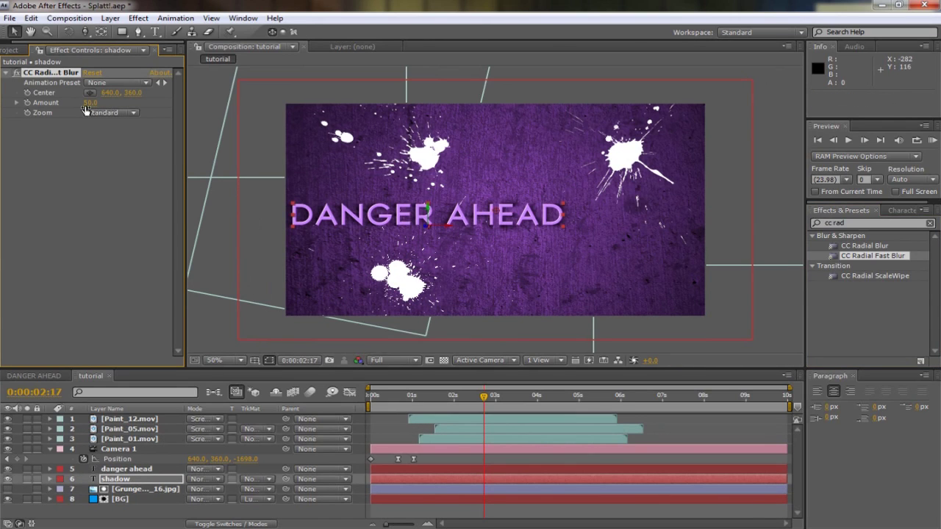
pyautogui.click(89, 103)
pyautogui.write('79')
pyautogui.press('Return')
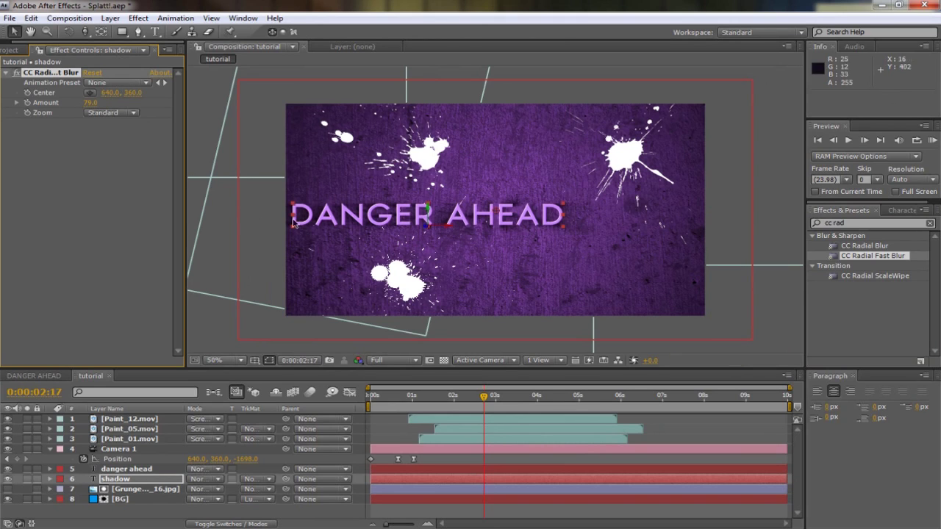
# Step: Move the blur centre up to 640, -518 and lower the Amount to 51
pyautogui.press('.')
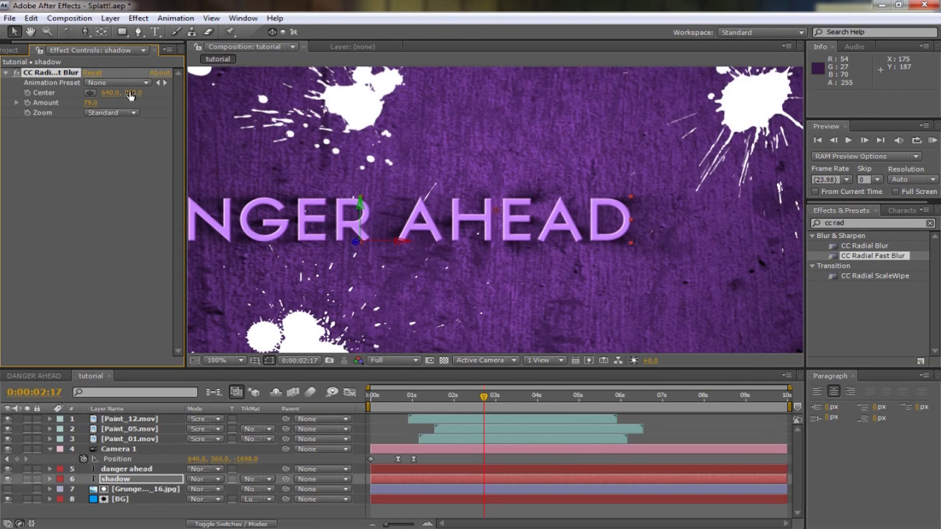
pyautogui.moveTo(103, 92); pyautogui.dragTo(6, 93)
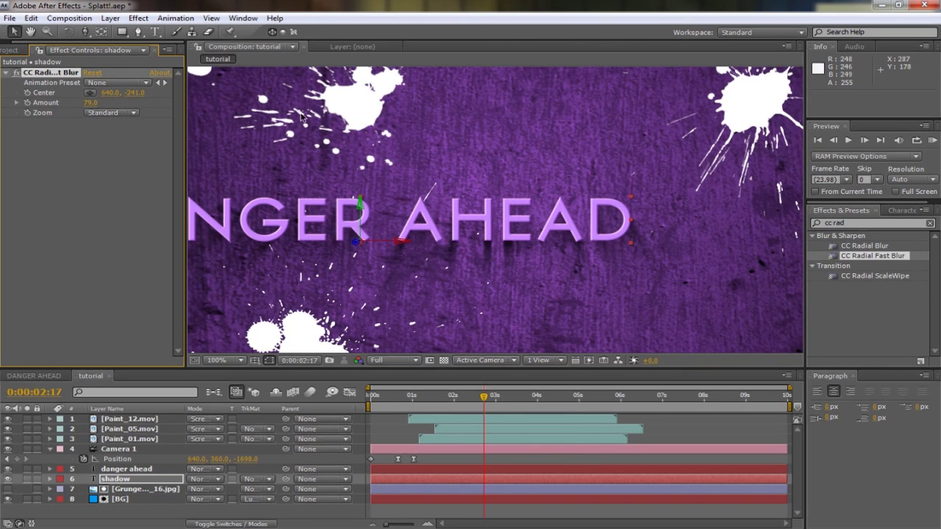
pyautogui.press(',')
pyautogui.press(',')
pyautogui.press('.')
pyautogui.press('.')
pyautogui.moveTo(134, 92); pyautogui.dragTo(124, 92)
pyautogui.moveTo(103, 102); pyautogui.dragTo(75, 107)
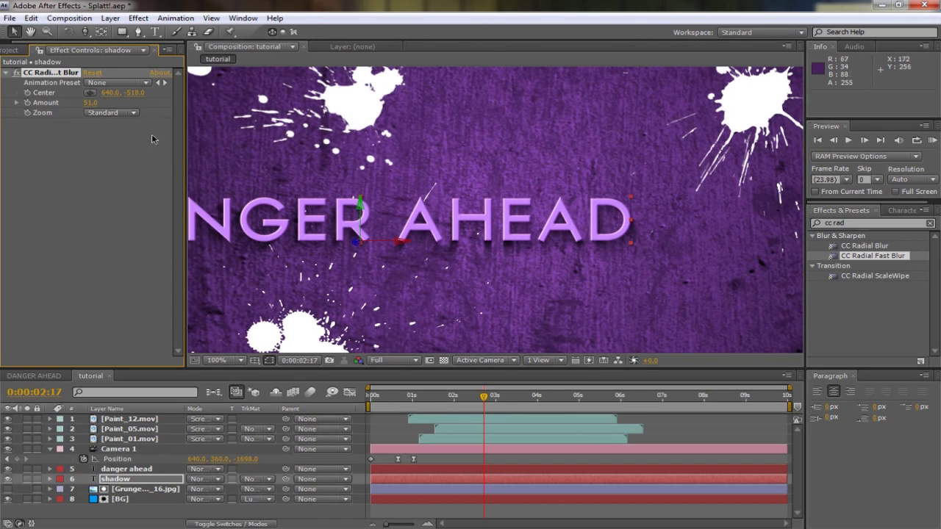
pyautogui.press(',')
pyautogui.press(',')
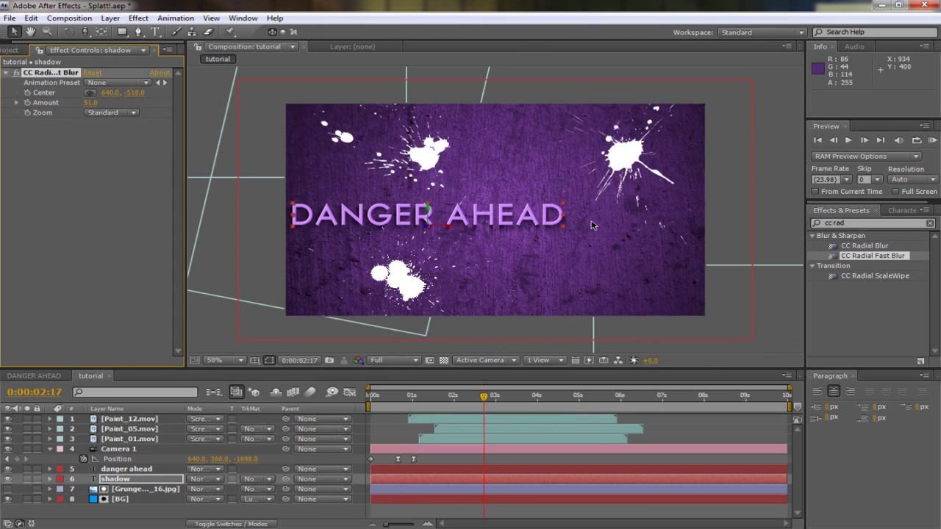
pyautogui.moveTo(486, 403); pyautogui.dragTo(581, 447)
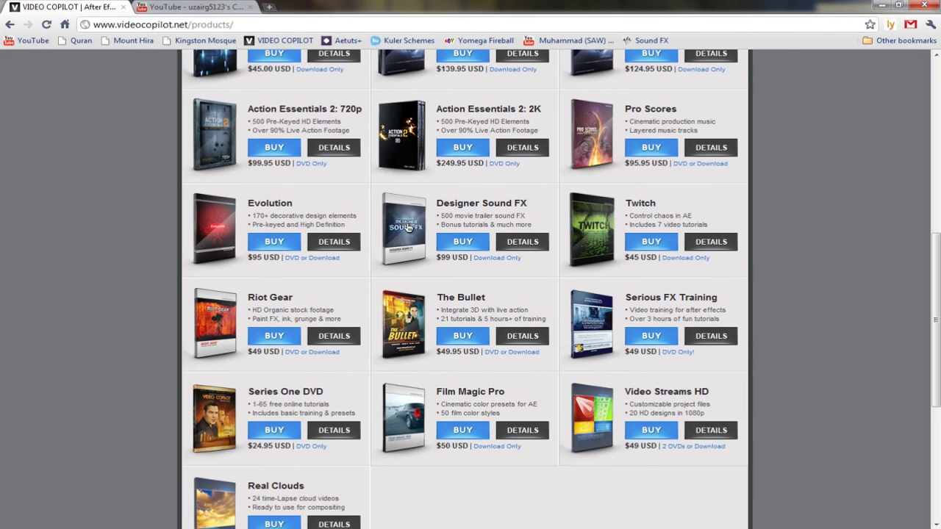
# Step: Highlight the Designer Sound FX 500 movie trailer sounds description and open a new empty browser tab
pyautogui.moveTo(527, 216); pyautogui.dragTo(440, 216)
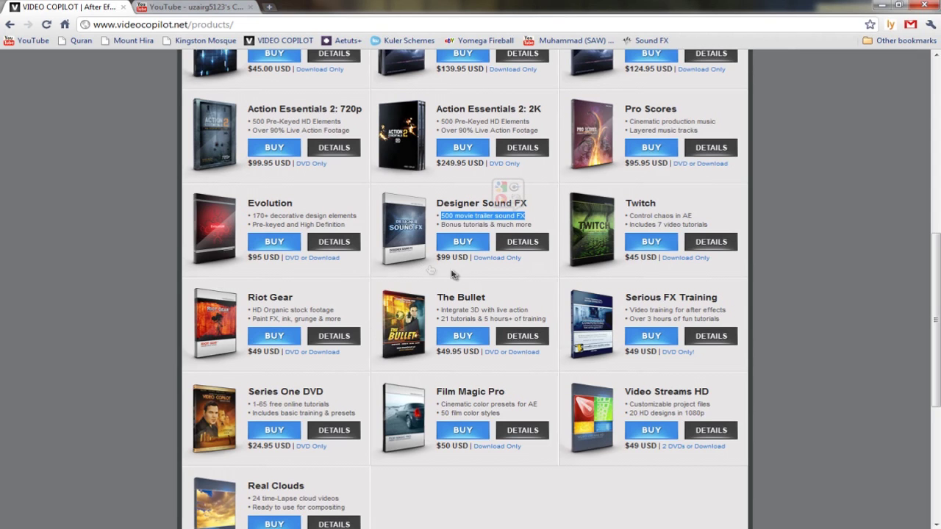
pyautogui.click(265, 5)
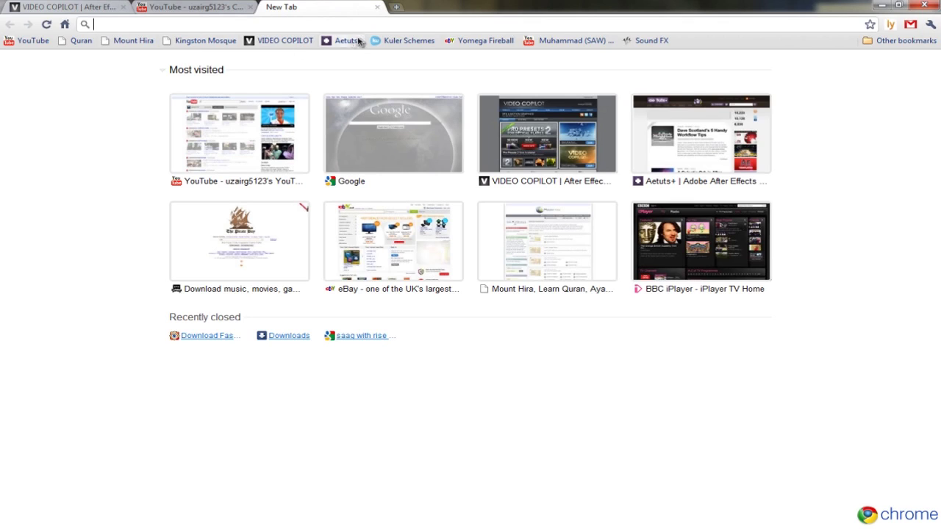
pyautogui.click(66, 7)
pyautogui.click(318, 6)
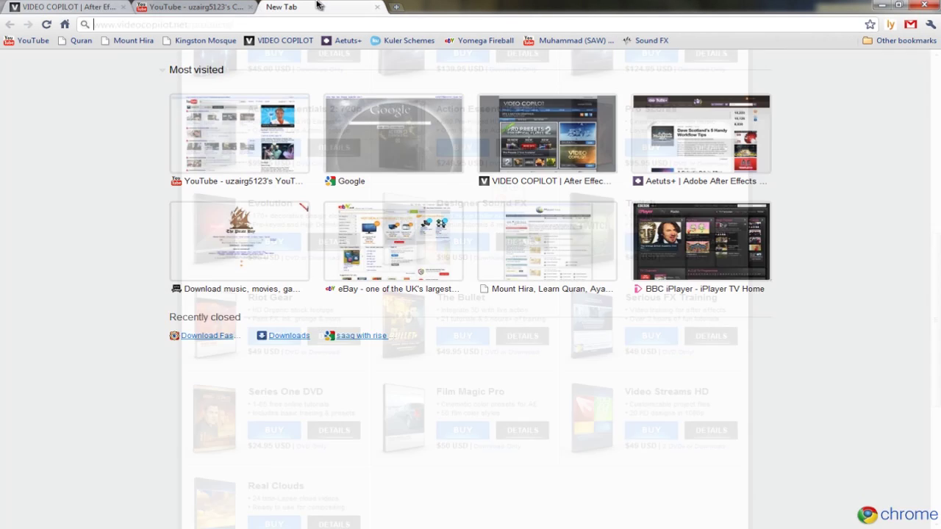
# Step: Search Freesound.org for 'splatter' and browse the results
pyautogui.click(631, 42)
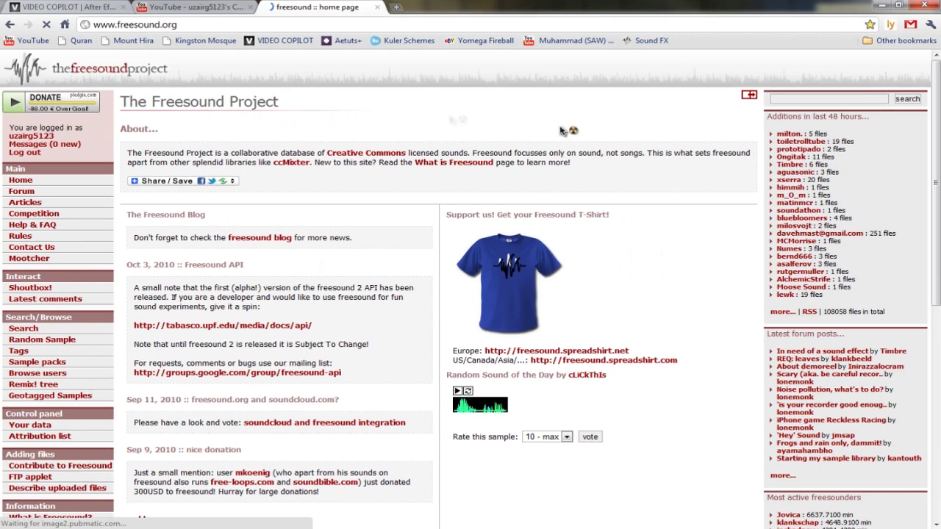
pyautogui.click(809, 98)
pyautogui.write('sp')
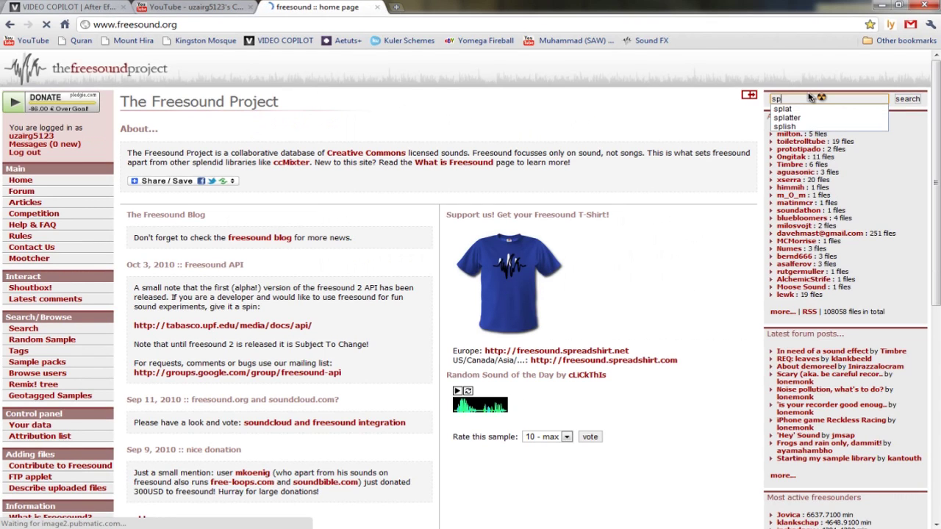
pyautogui.write('latter')
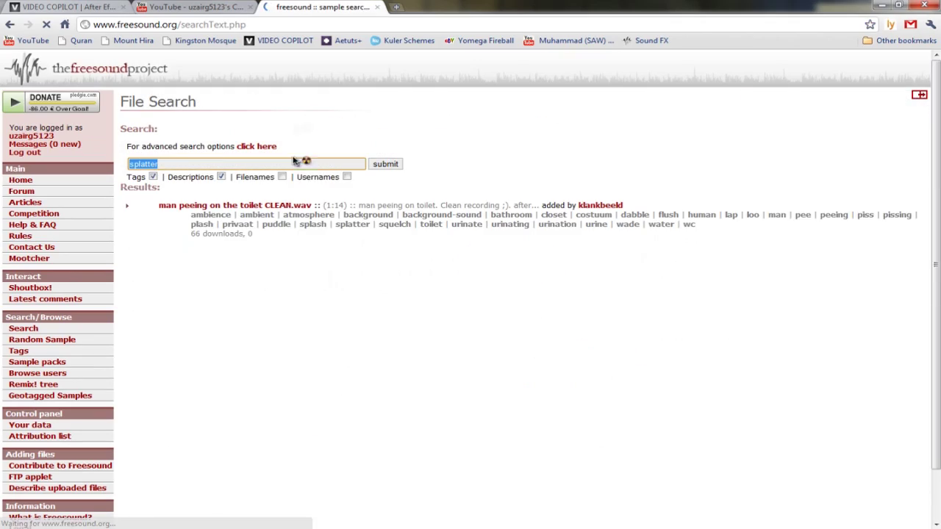
pyautogui.scroll(-1, 186, 263)
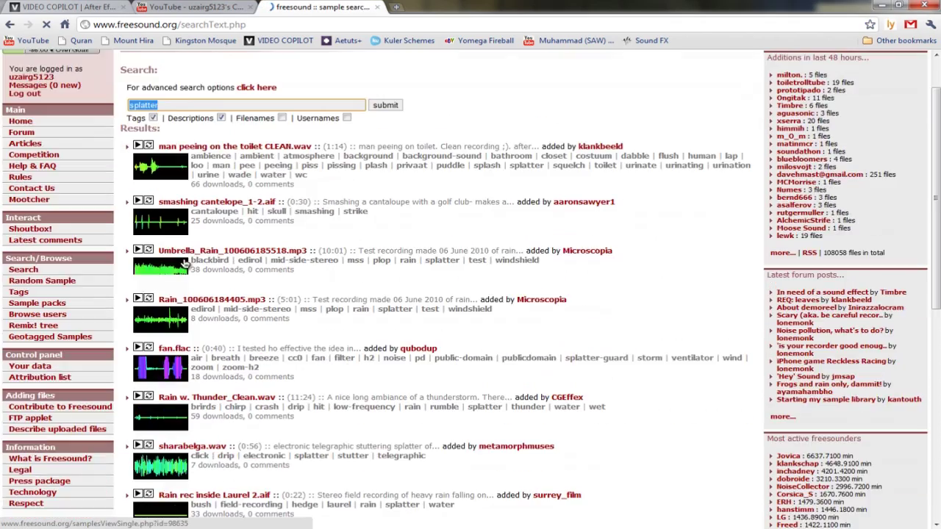
pyautogui.scroll(-4, 186, 264)
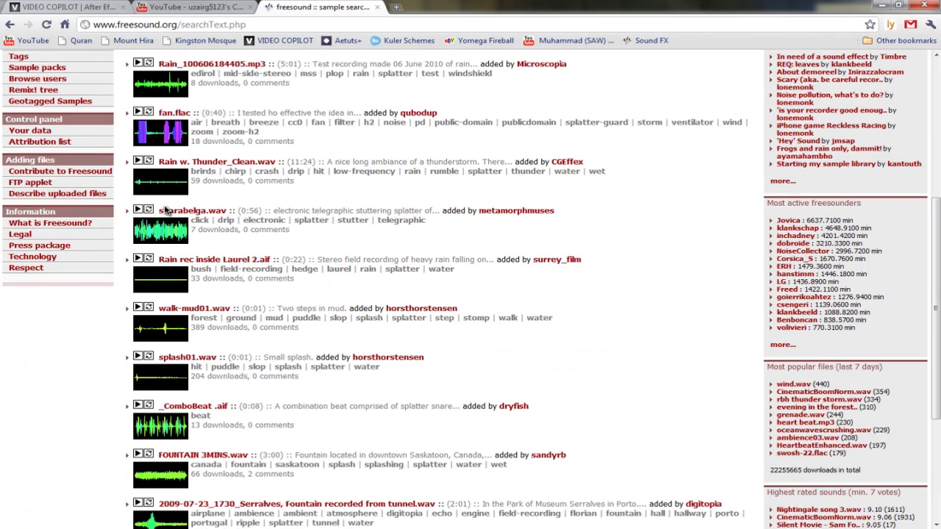
pyautogui.scroll(-3, 263, 258)
pyautogui.scroll(8, 110, 272)
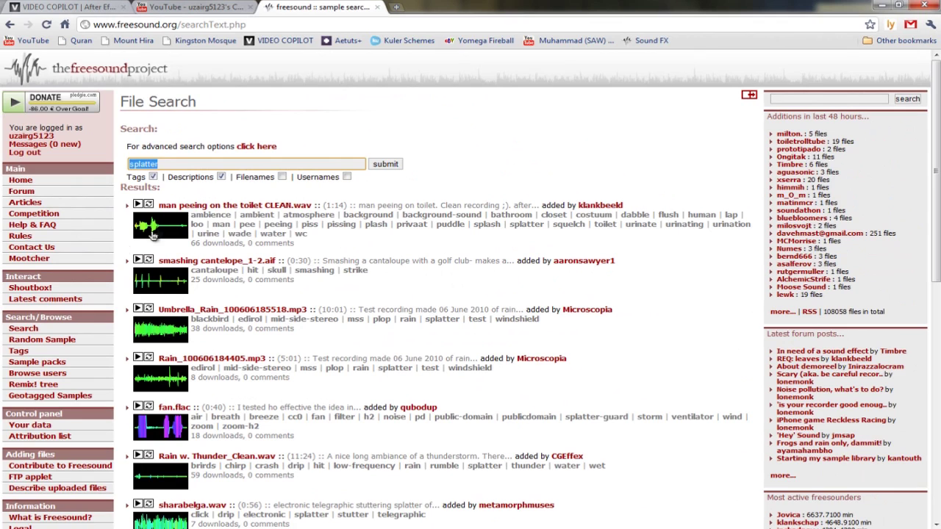
# Step: Open the top splatter result, close the Freesound tab, and restart the Splatt video
pyautogui.click(153, 234)
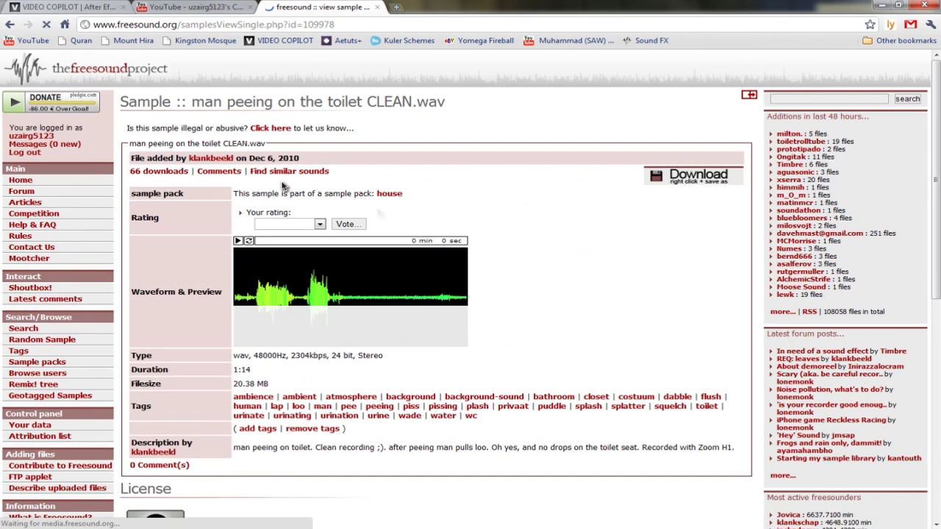
pyautogui.middleClick(346, 6)
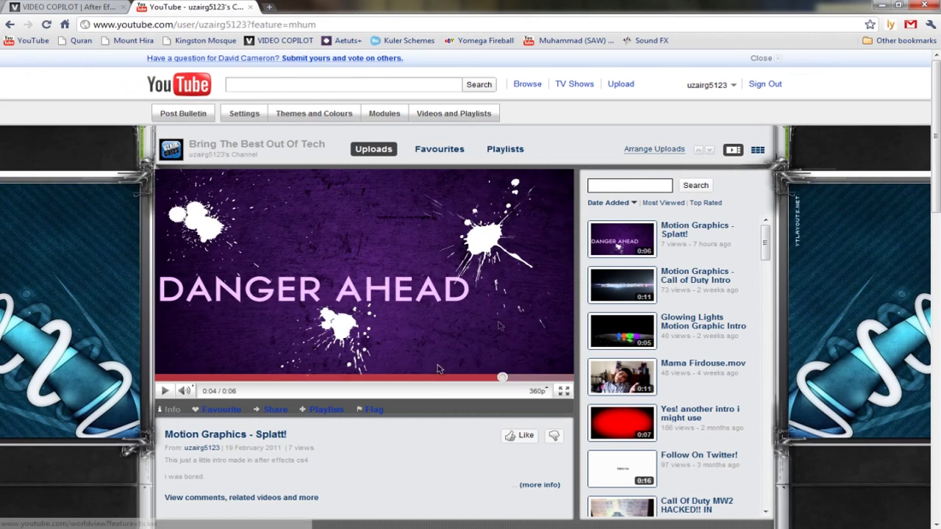
pyautogui.moveTo(500, 376); pyautogui.dragTo(130, 361)
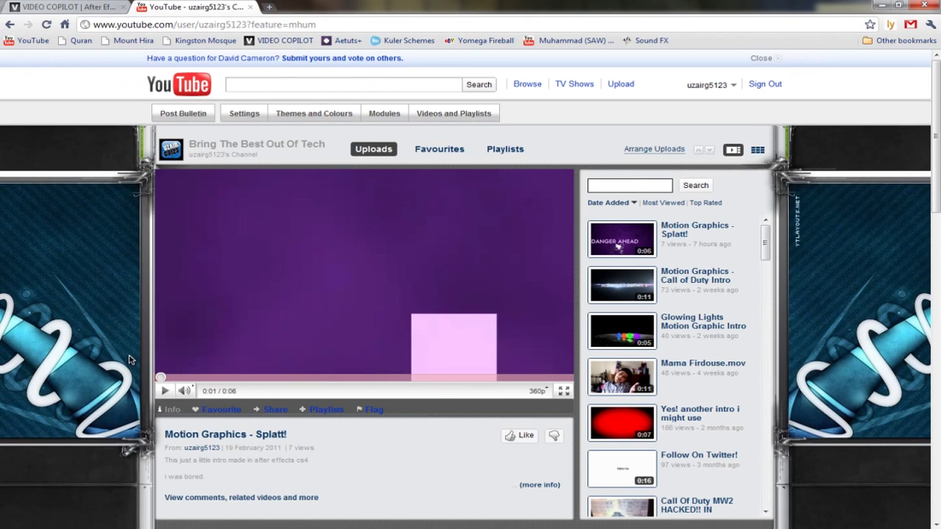